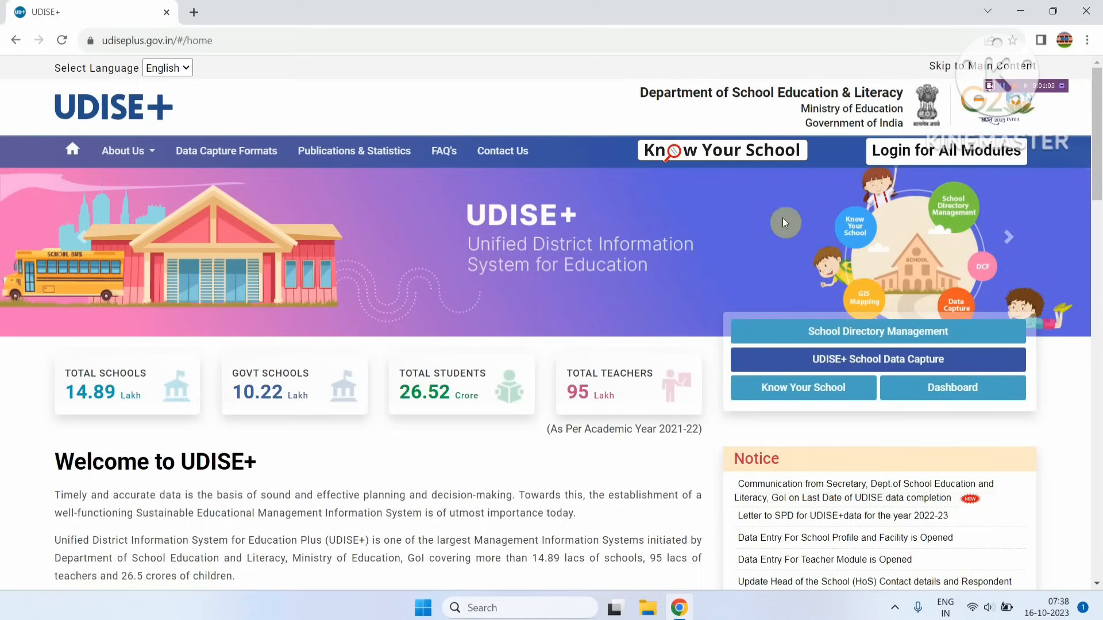
Open the Profile & Facilities login page from the AY 2023-24 module logins
left_click(922, 162)
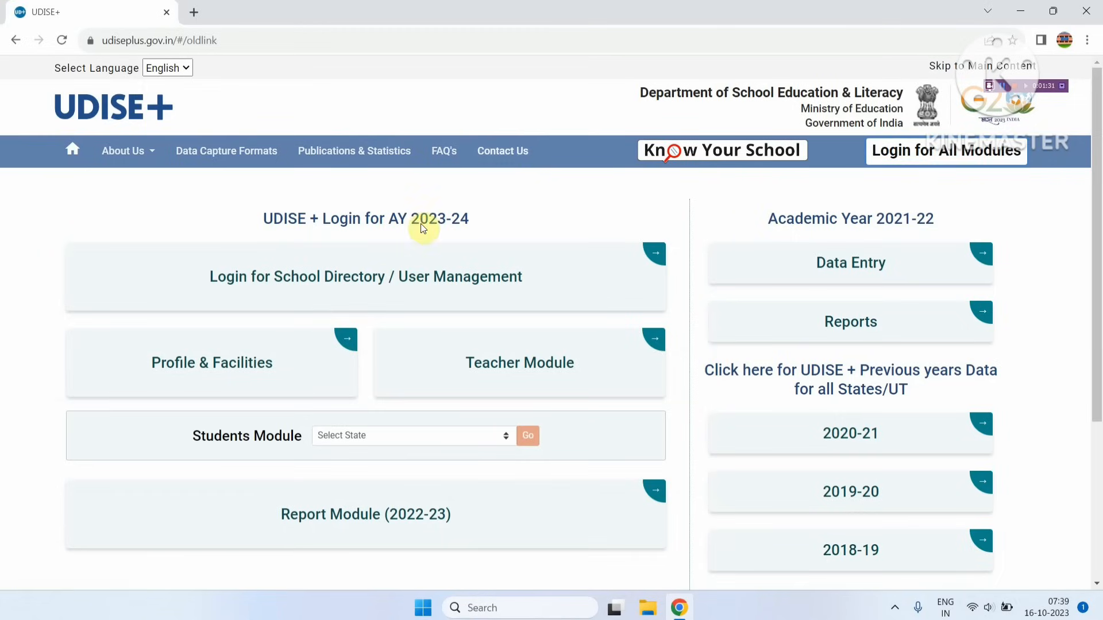
left_click(246, 381)
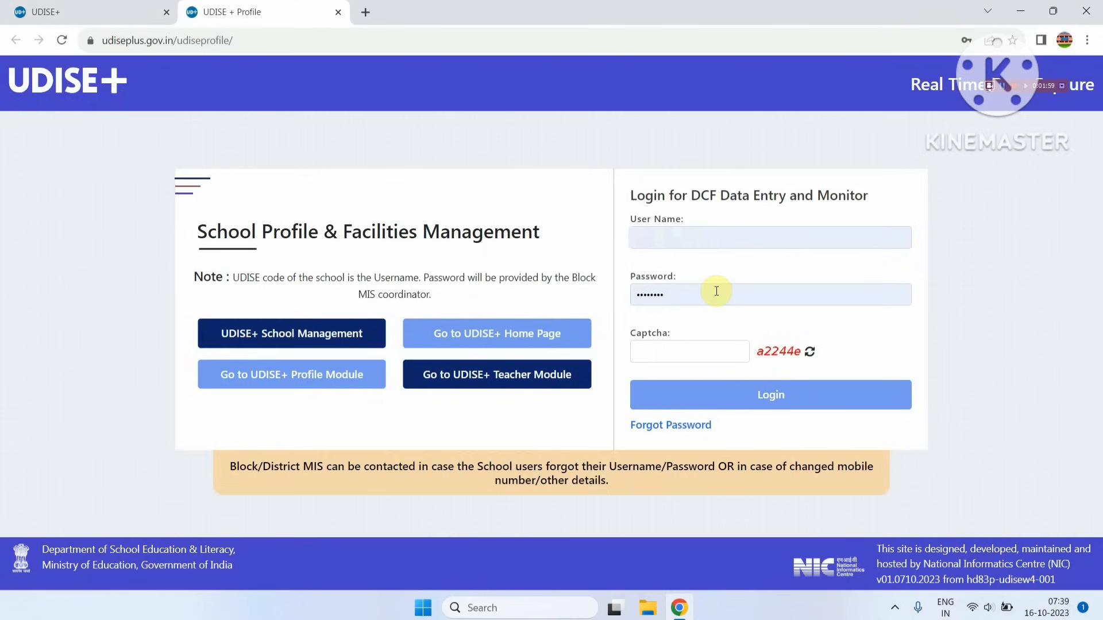
Look at the Forgot Password page and return to the AY 2023-24 Profile & Facilities login page
left_click(682, 428)
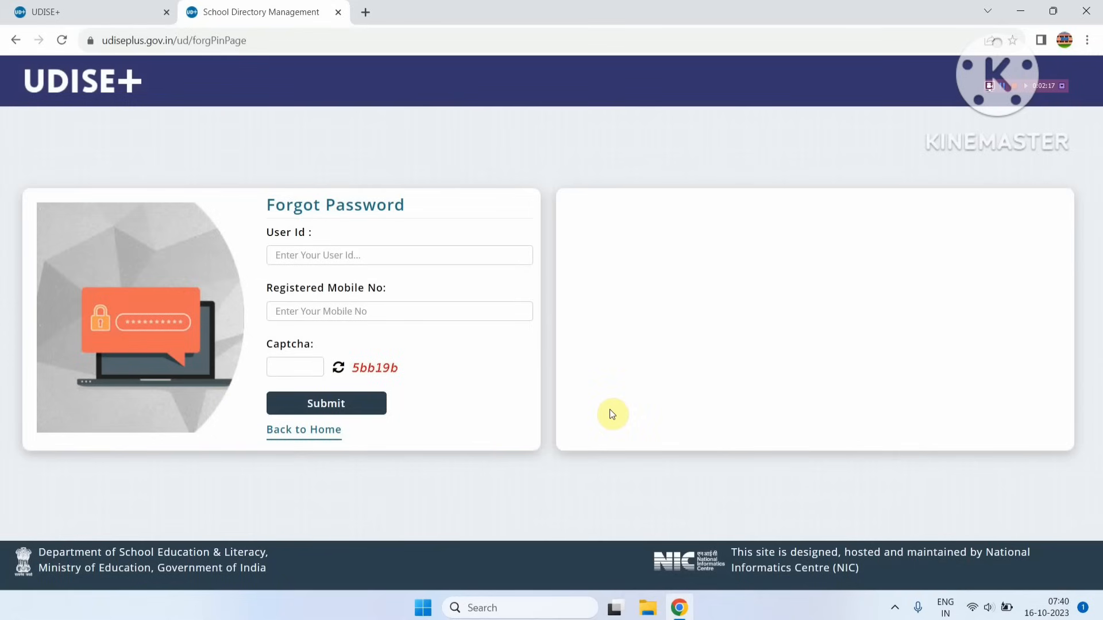
left_click(318, 431)
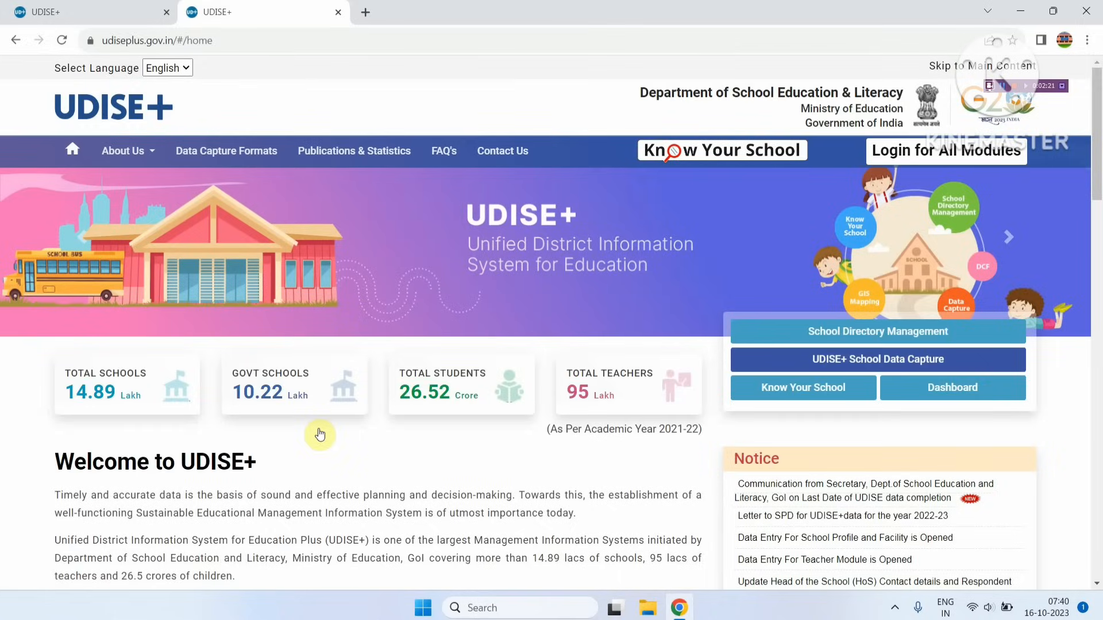
left_click(908, 159)
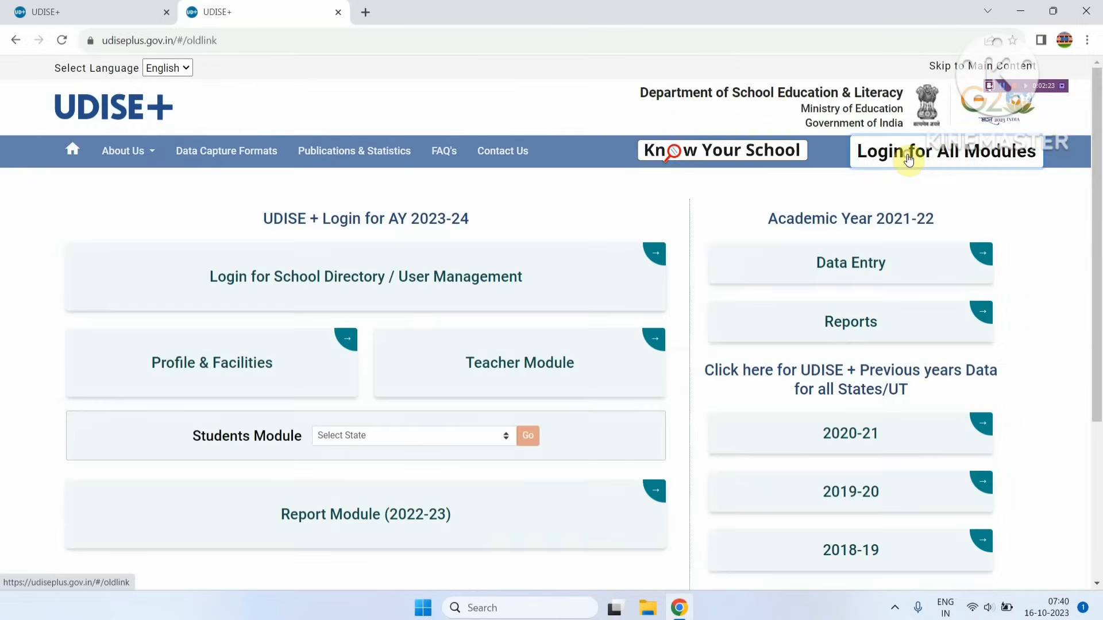
left_click(326, 364)
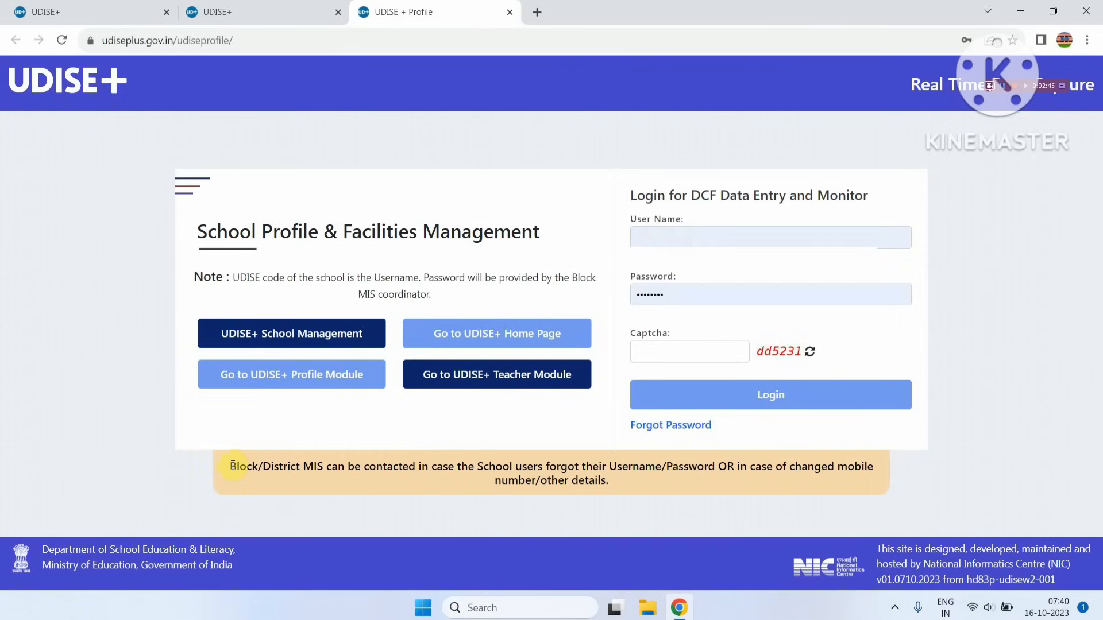
Review the Block/District MIS contact note and log in with the prefilled credentials and the displayed captcha code
left_click_drag(235, 467, 447, 544)
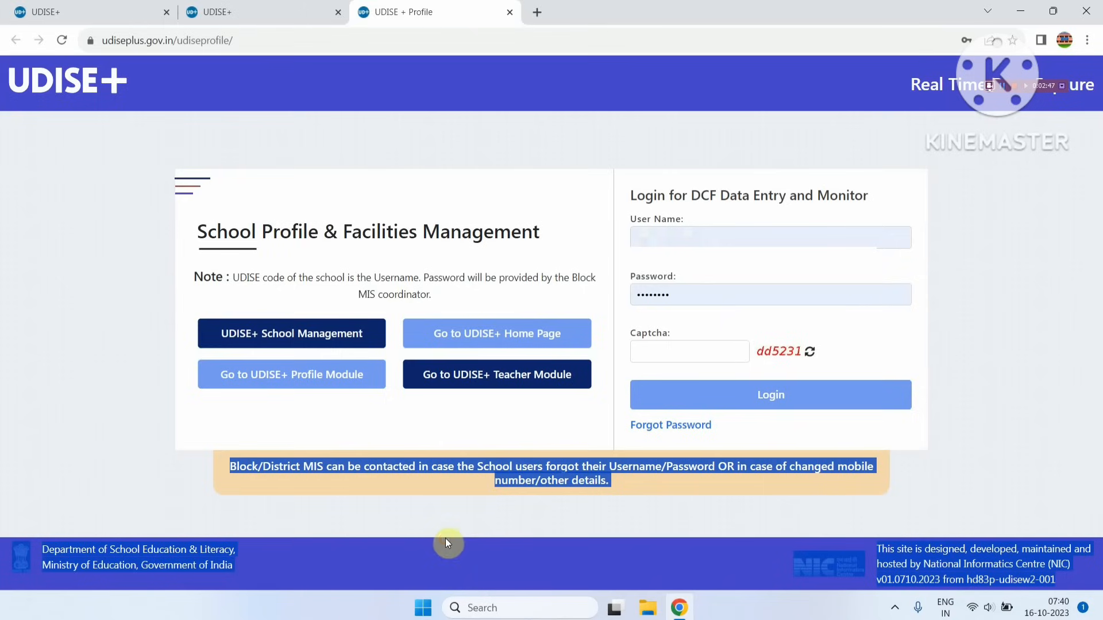
left_click(505, 428)
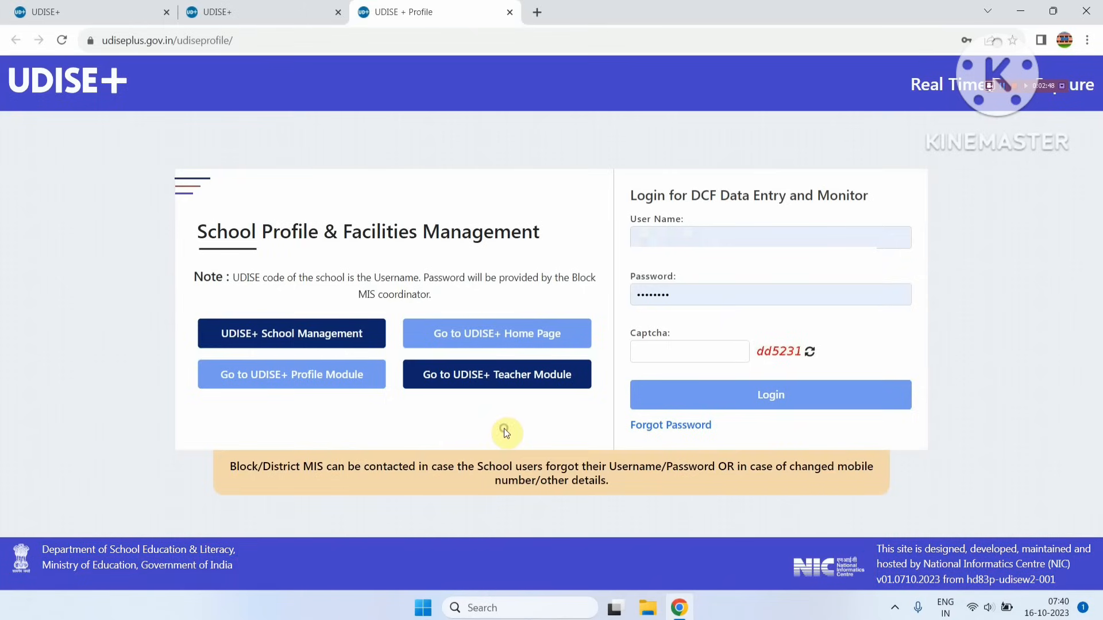
left_click(665, 344)
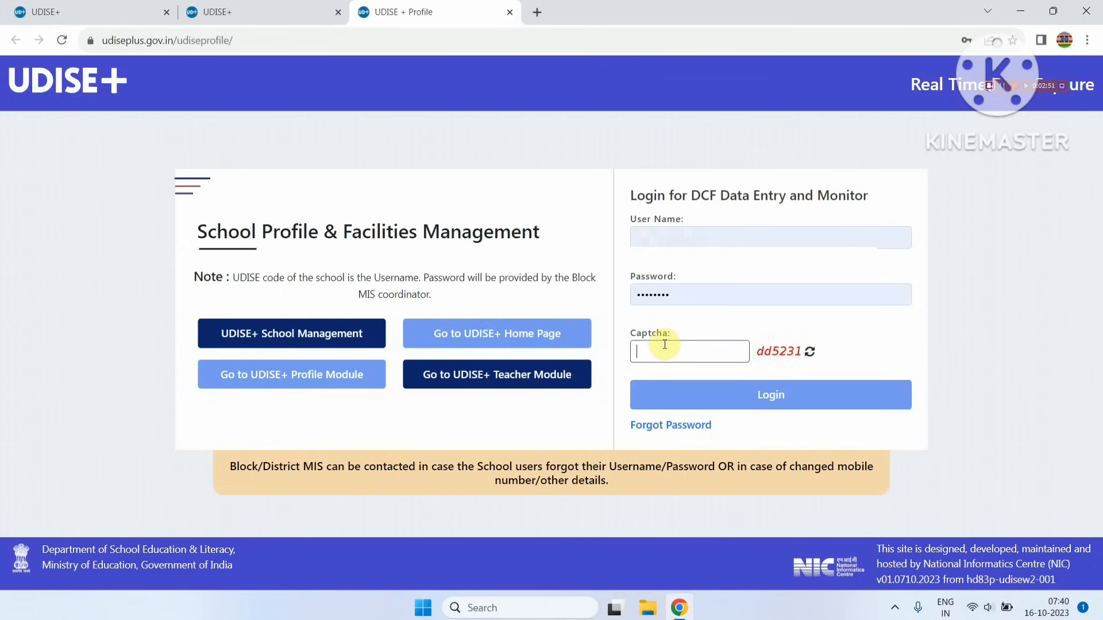
type("dd5232")
key("BackSpace")
type("1")
left_click(747, 397)
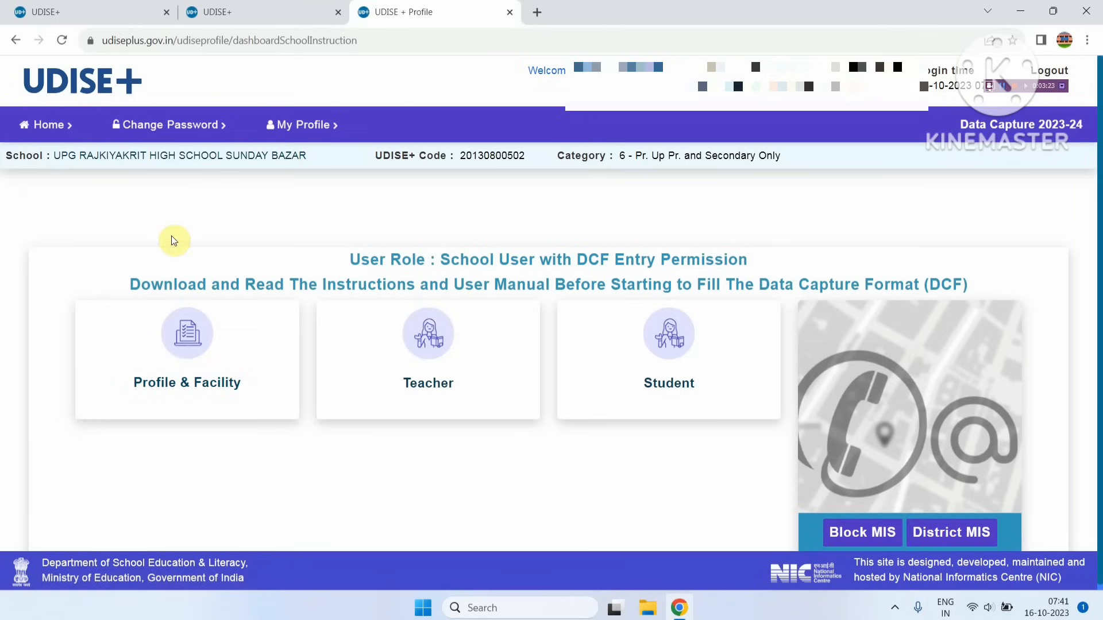
Examine the Data Capture Formats page for the AY 2023-24 and AY 2022-23 formats and UDISE+ guidelines
left_click(95, 8)
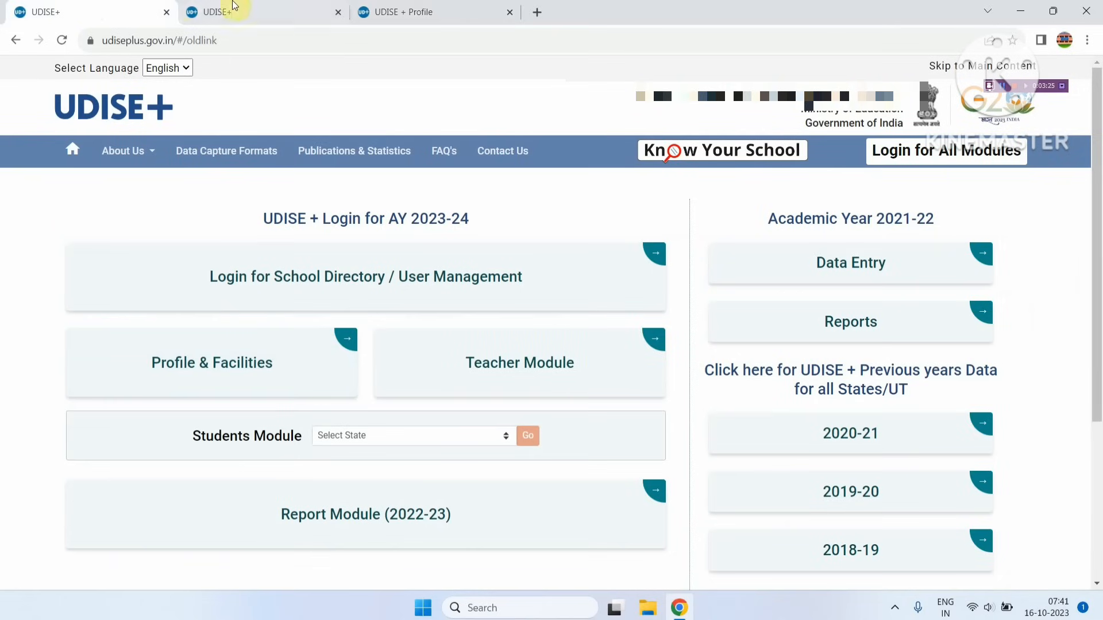
left_click(240, 151)
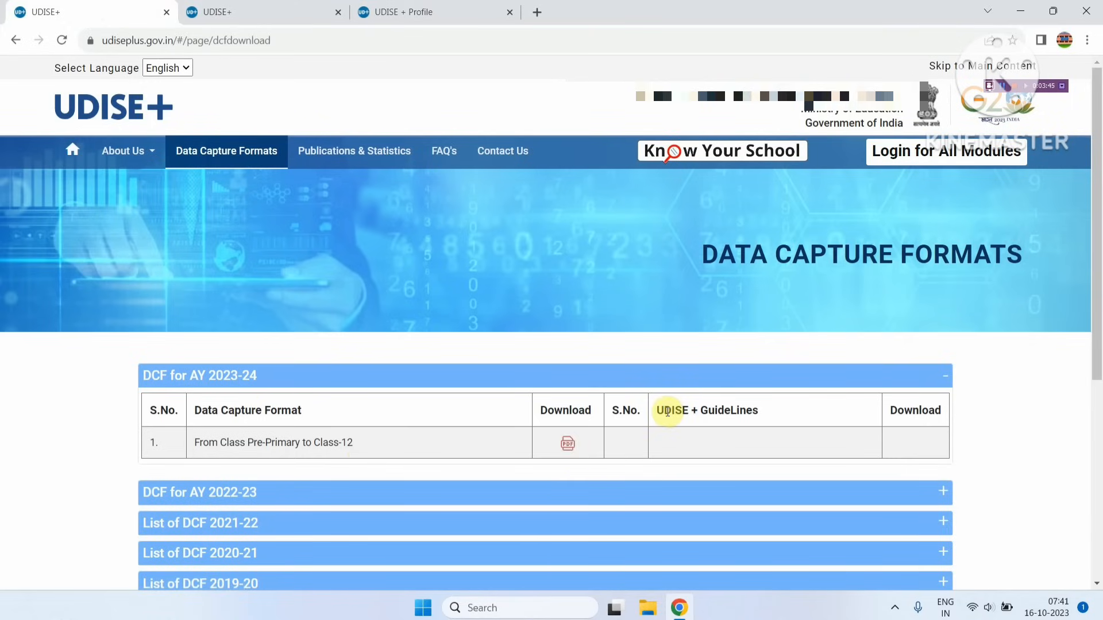
left_click_drag(665, 411, 790, 416)
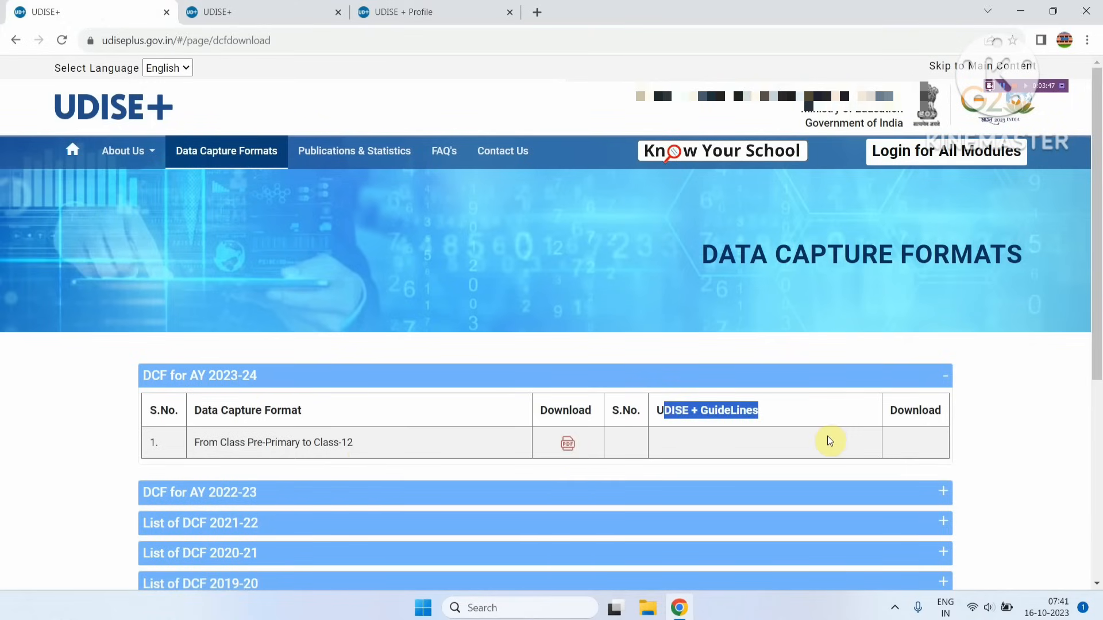
left_click(943, 492)
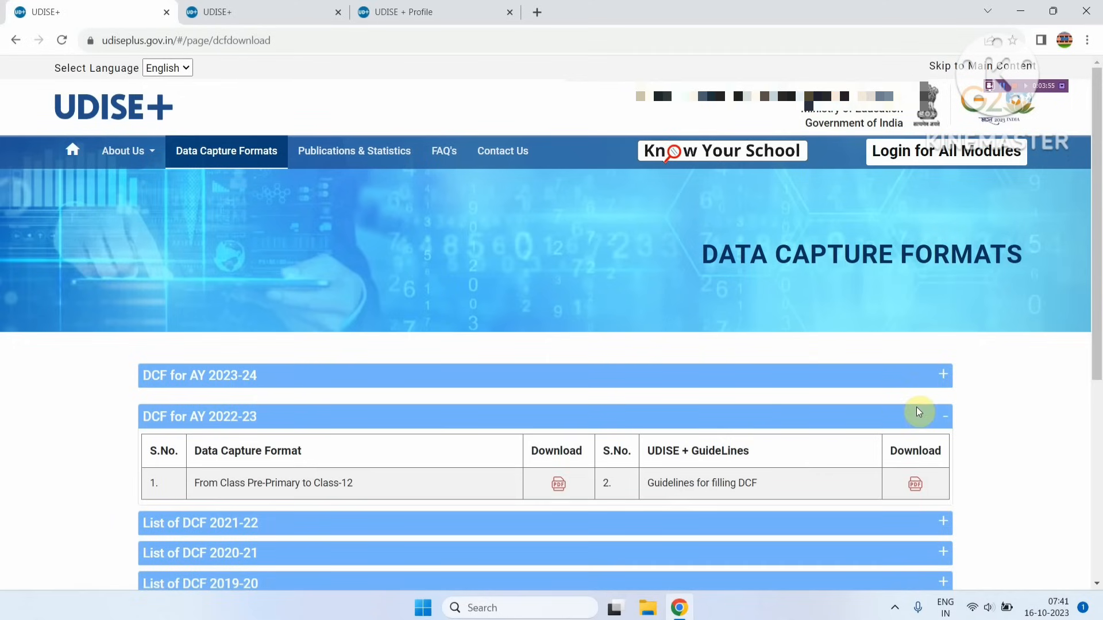
left_click(945, 419)
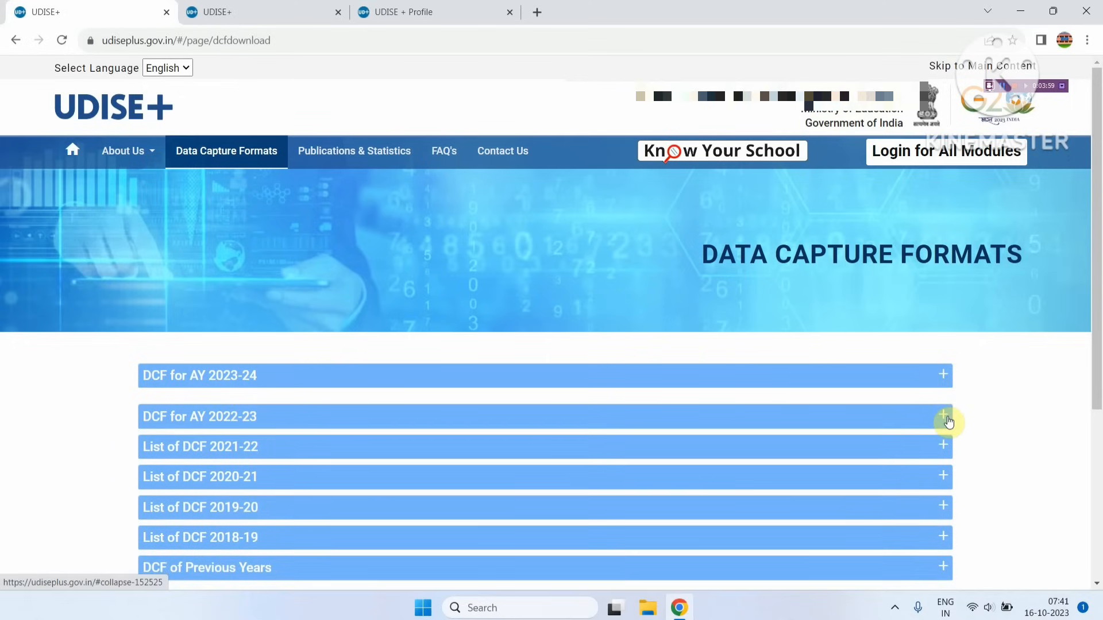
Return to the logged-in school dashboard and open the Profile & Facility form list
left_click(420, 7)
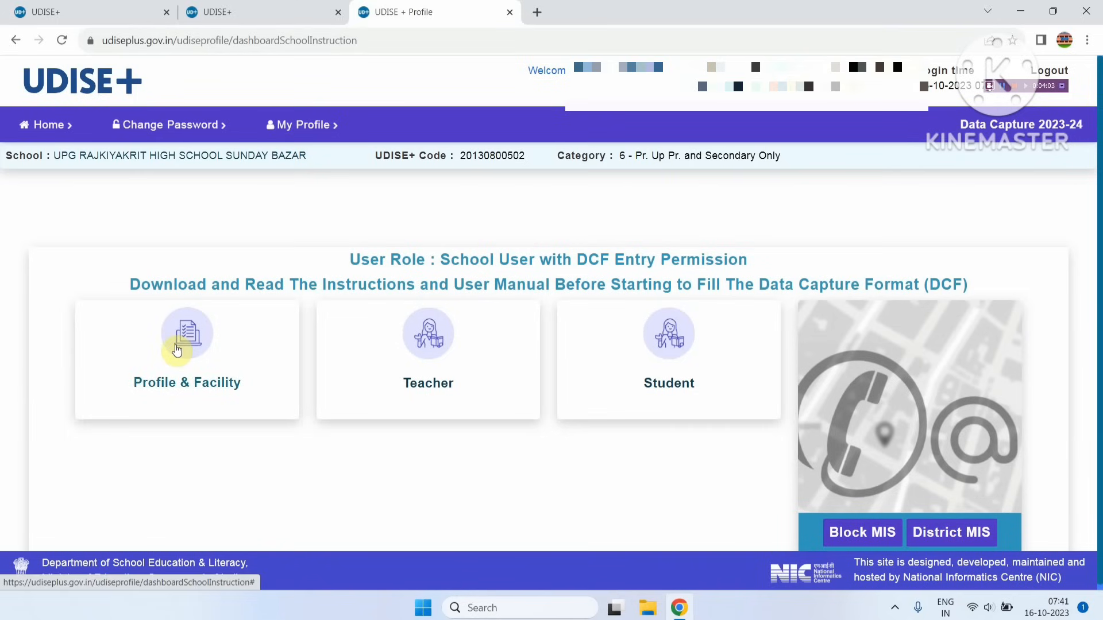
left_click(177, 350)
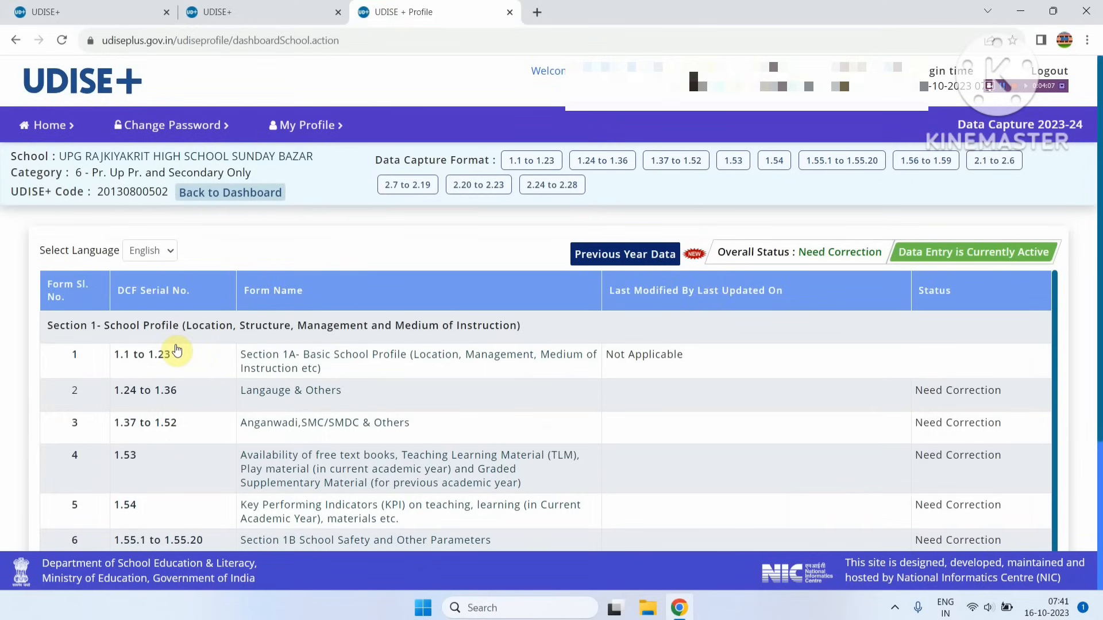
Display the Profile & Facility form list in Hindi and switch it back to English
left_click(143, 251)
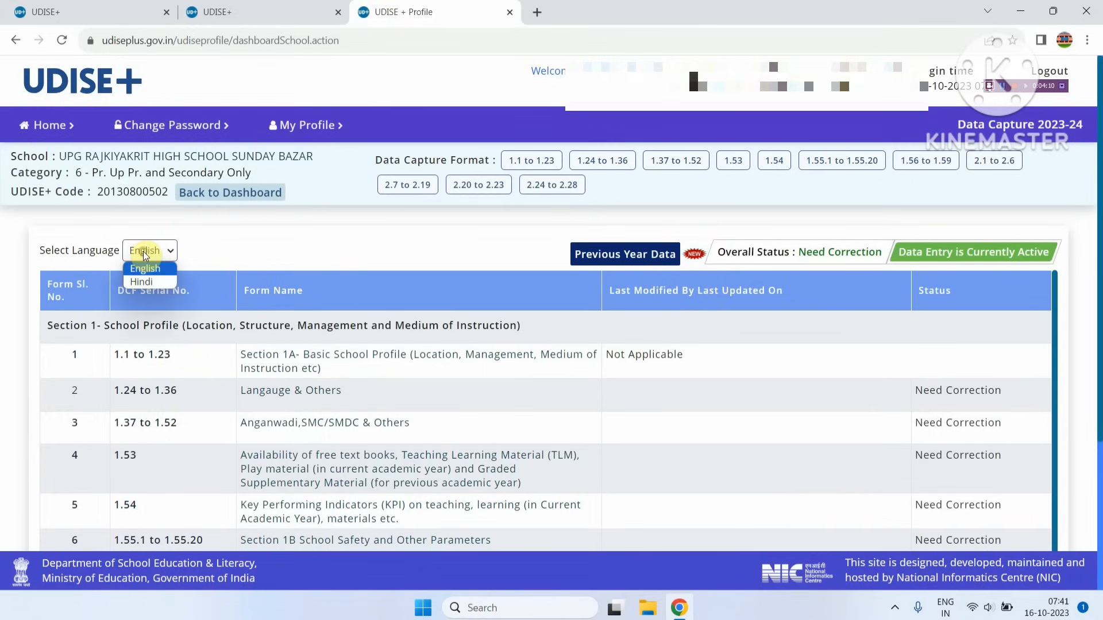
left_click(150, 282)
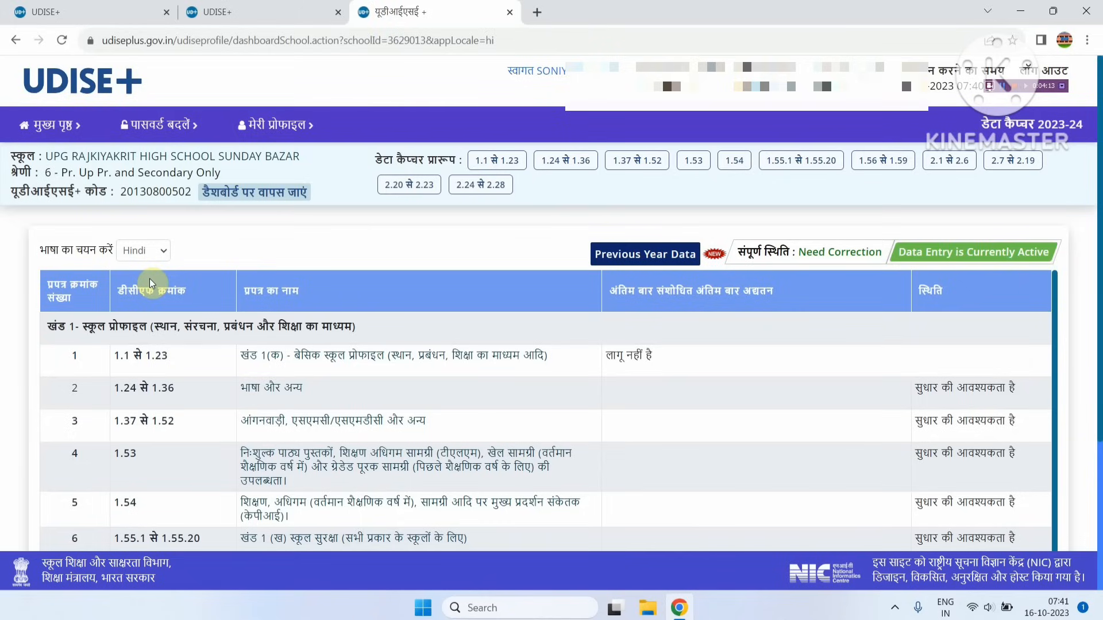
left_click(150, 254)
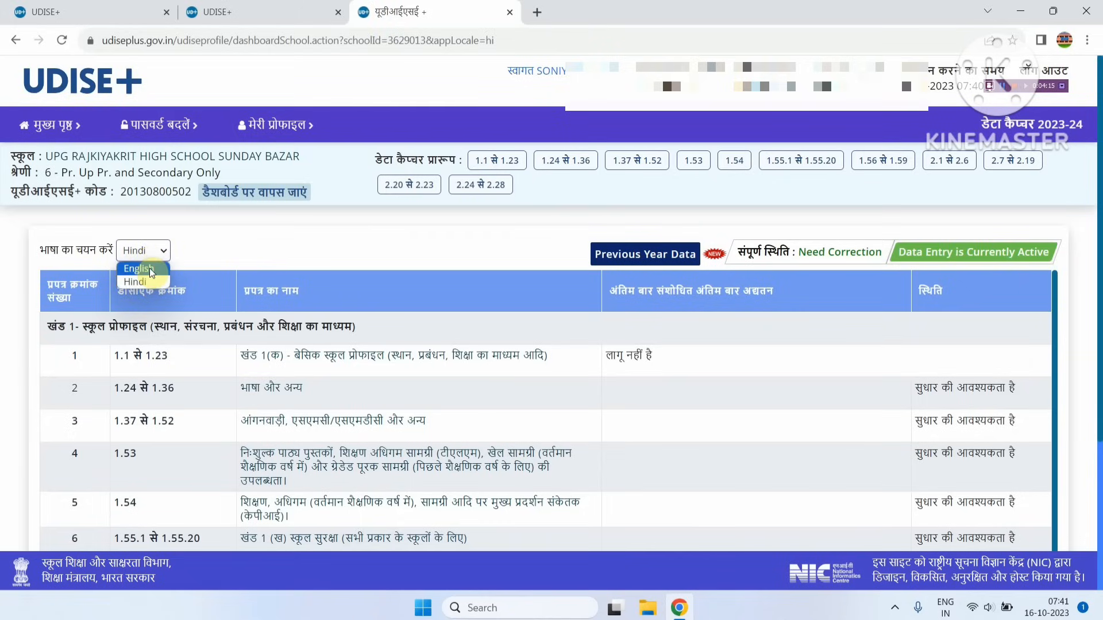
left_click(150, 268)
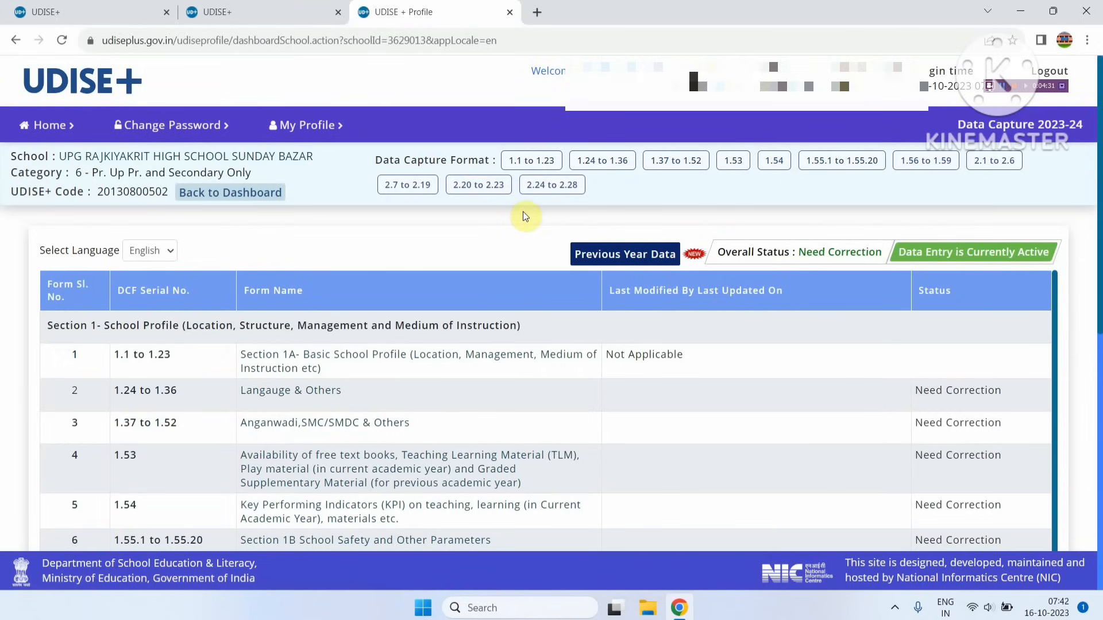
View the previous year's form list for 2022-2023 and return to the current Profile & Facility form list
left_click(628, 258)
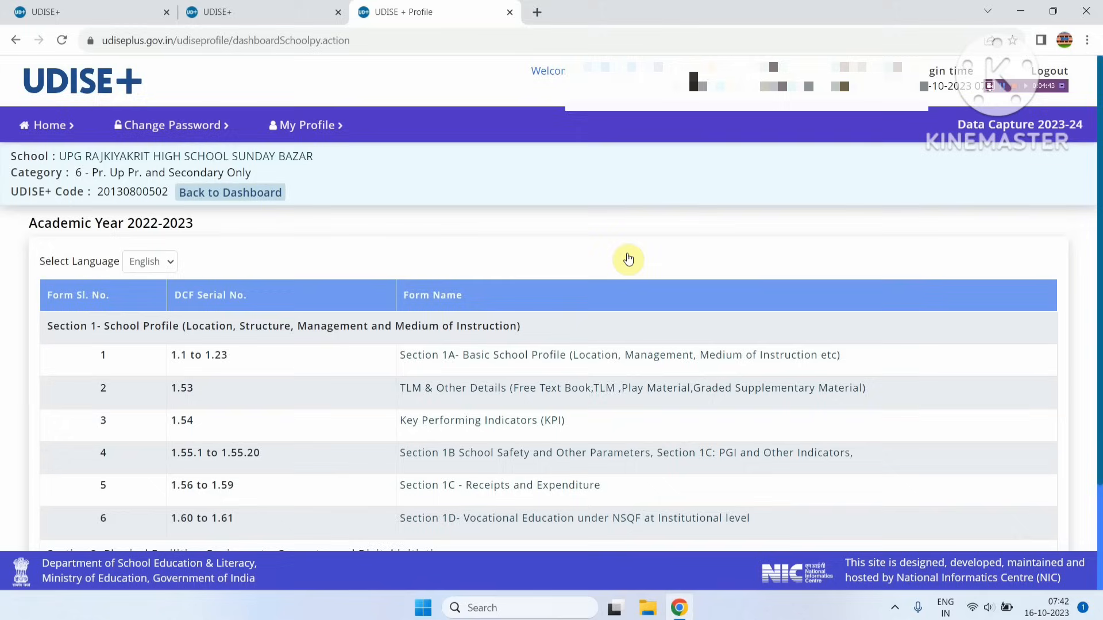
left_click(227, 201)
left_click(227, 201)
left_click(227, 196)
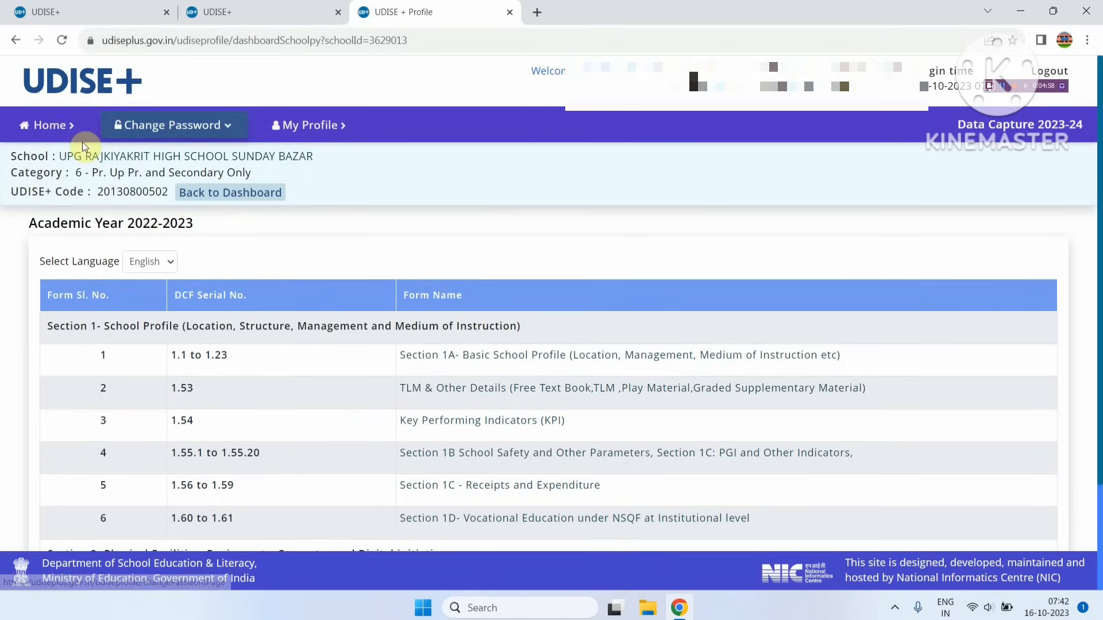
left_click(40, 135)
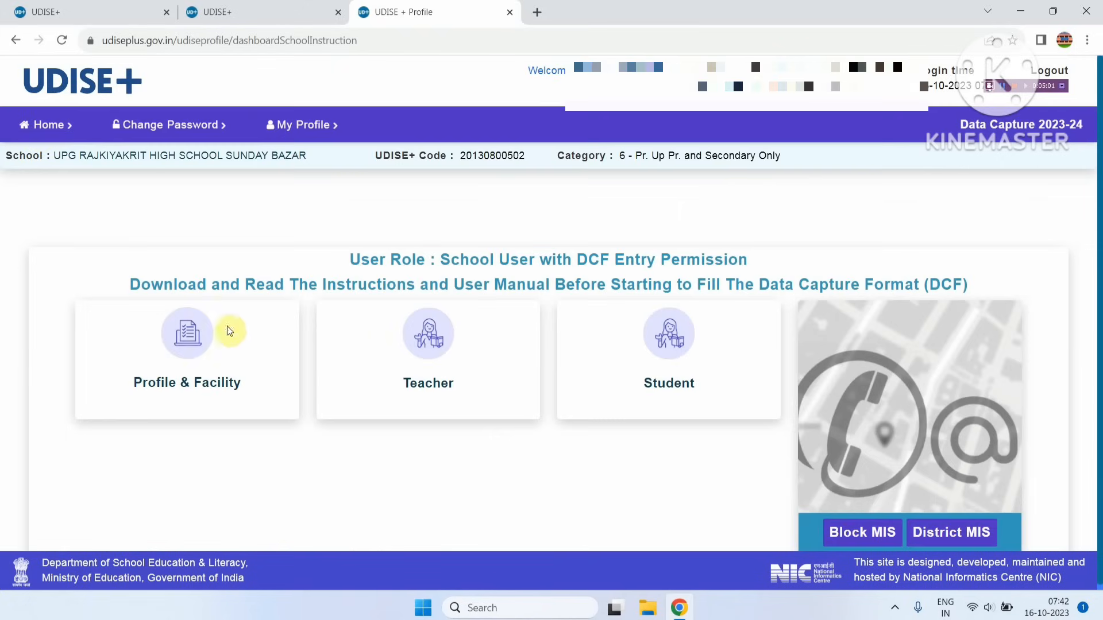
left_click(189, 338)
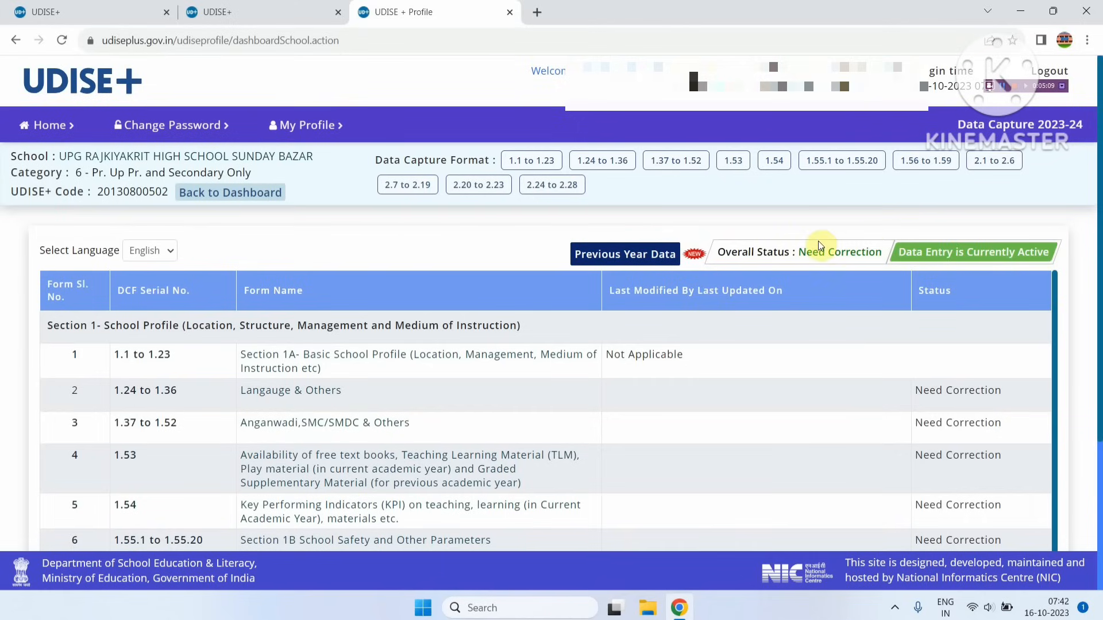
Check the overall status of the forms and open Section 1A, Basic School Profile (1.1 to 1.23)
left_click_drag(722, 252, 866, 254)
left_click(774, 292)
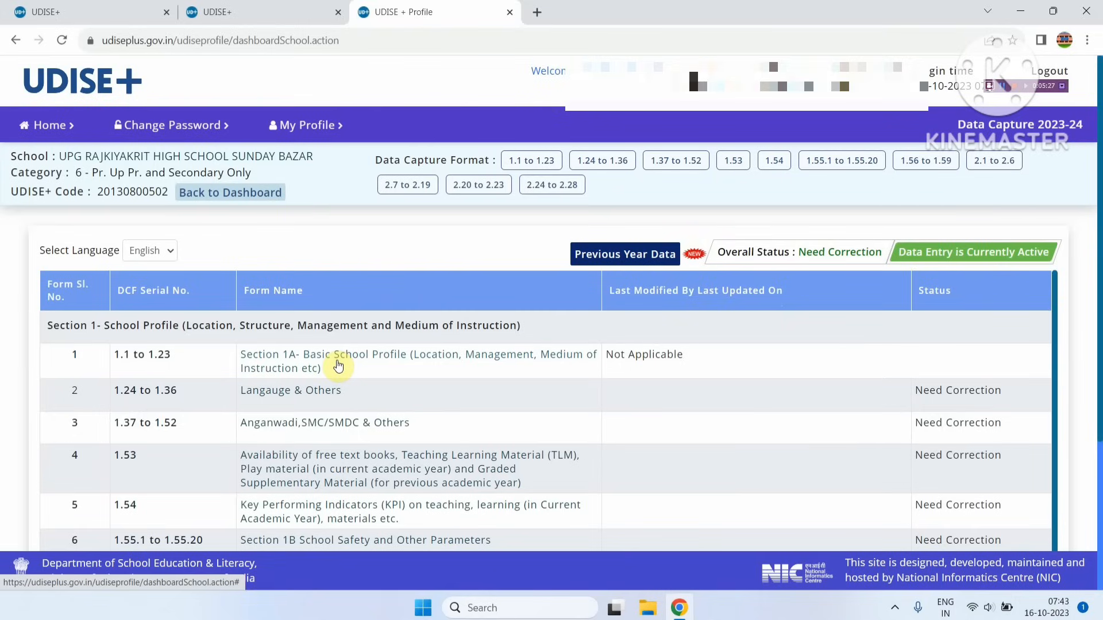
left_click(394, 364)
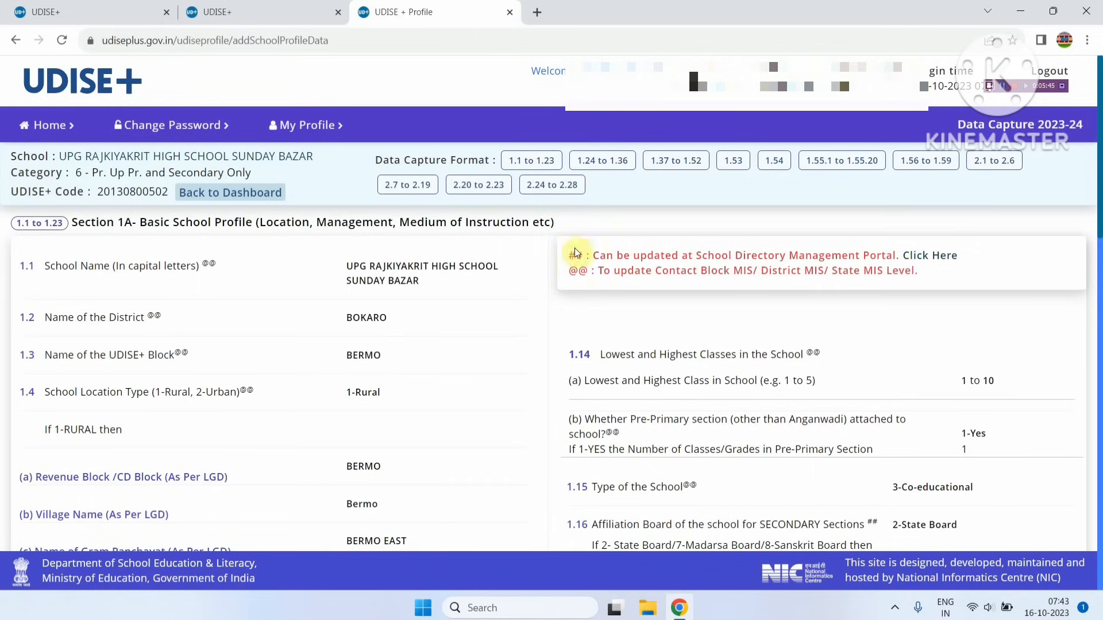
Examine the ## and @@ update notes in Section 1A and the marker on item 1.16, Affiliation Board
left_click_drag(570, 251, 963, 281)
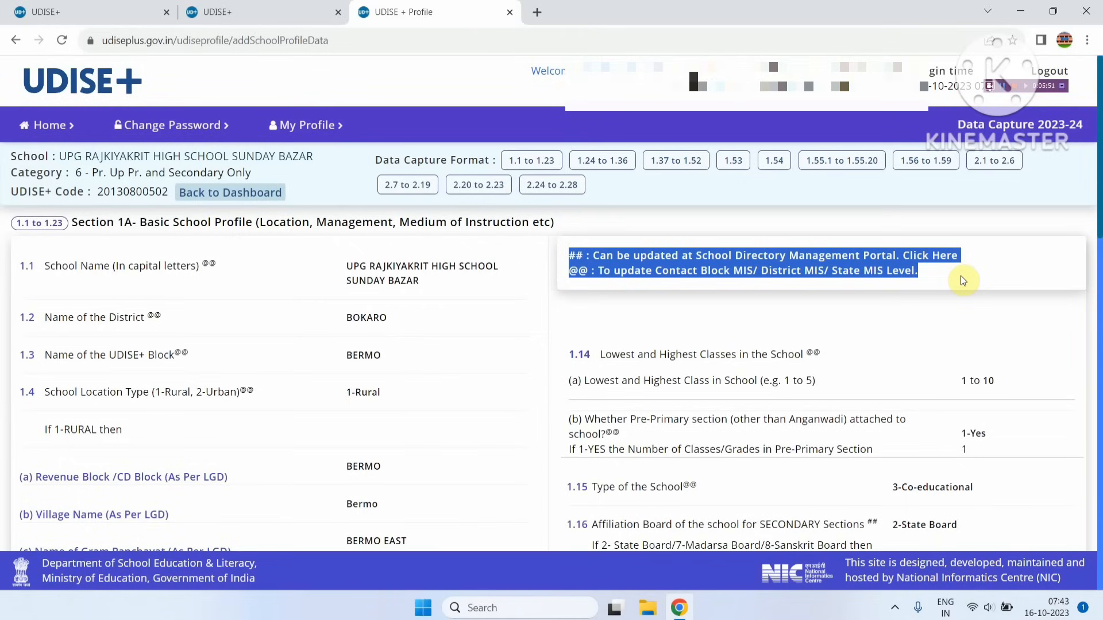
left_click(985, 271)
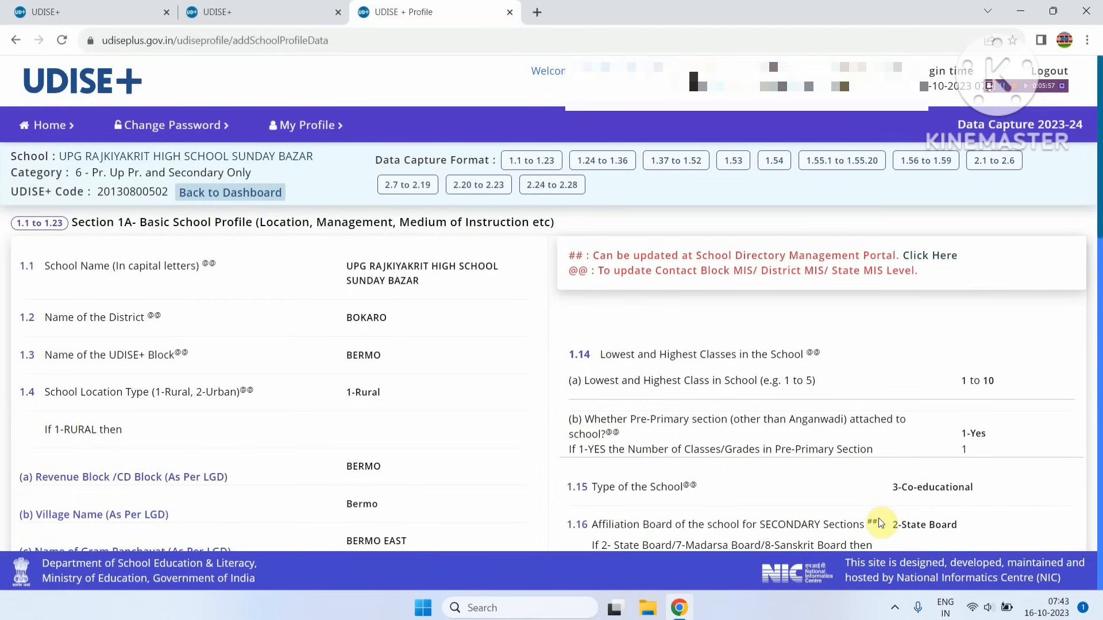
left_click_drag(868, 520, 895, 524)
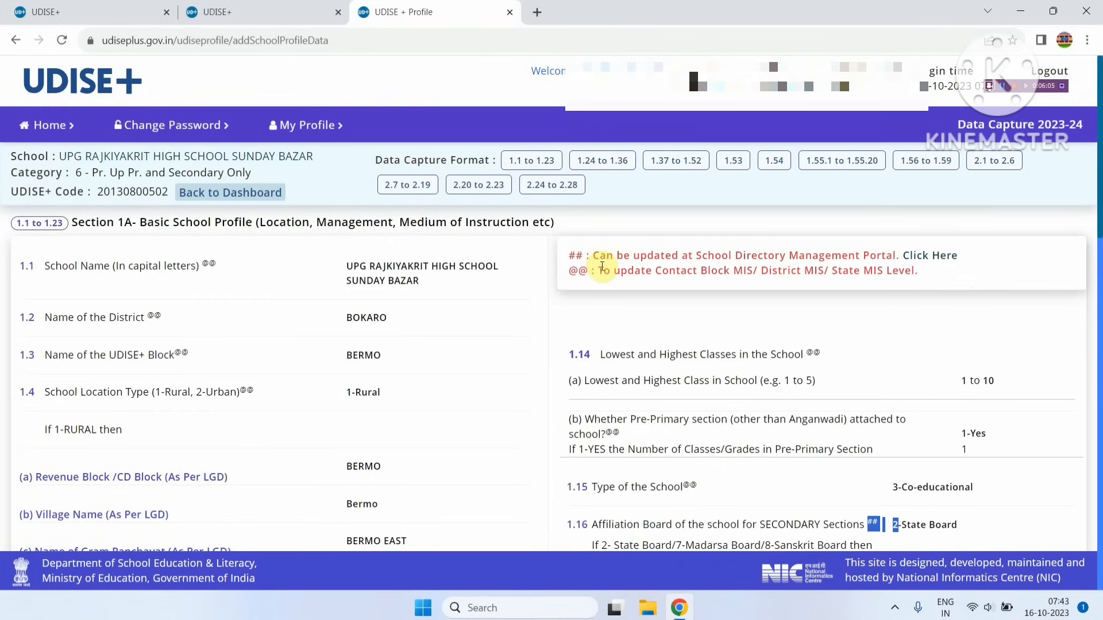
left_click_drag(602, 269, 923, 270)
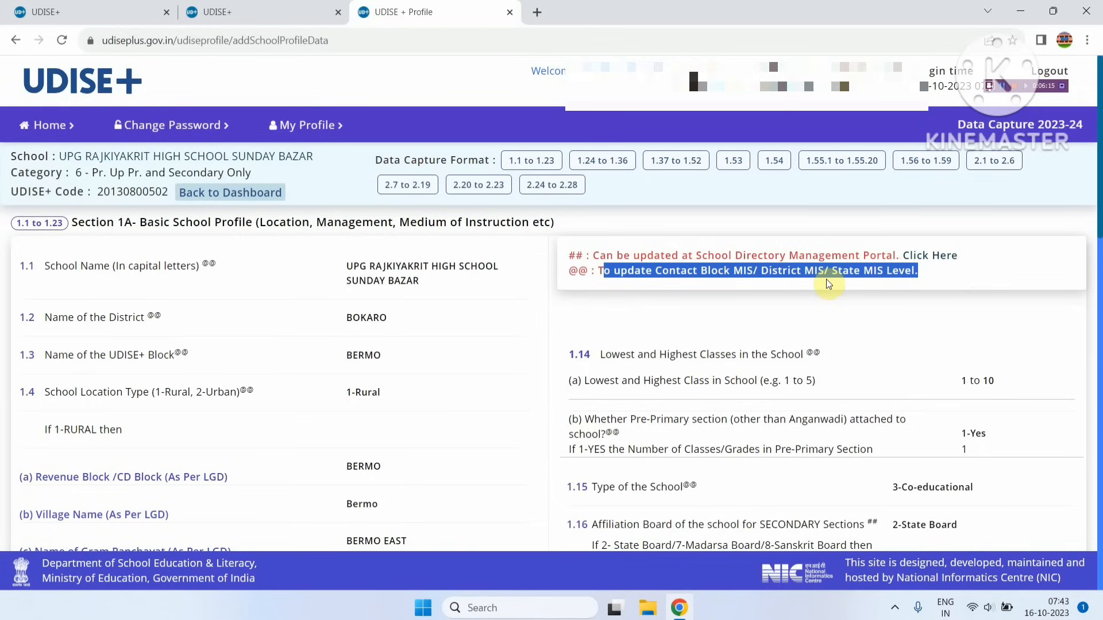
left_click(733, 287)
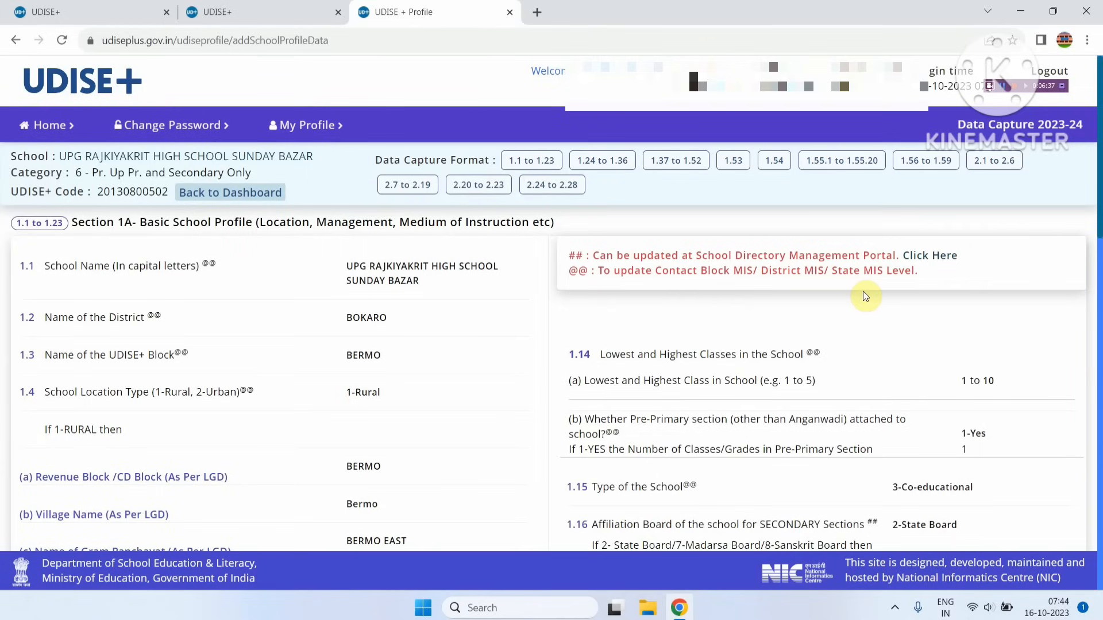
Open the School Directory Management portal from Section 1A and log in with the saved credentials and the captcha code
left_click(927, 256)
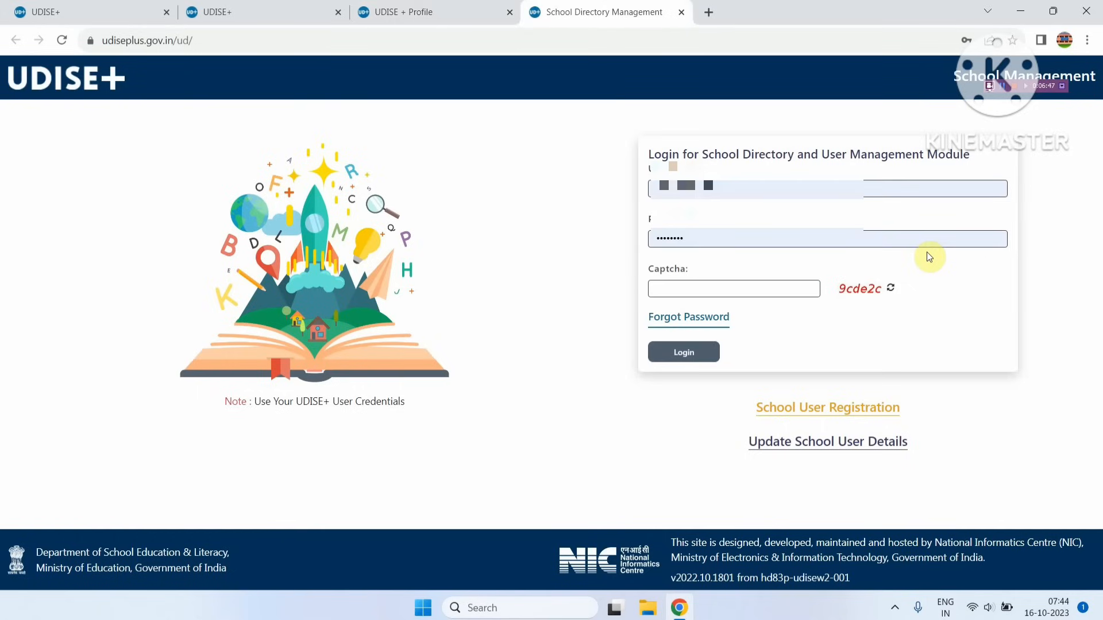
left_click(807, 289)
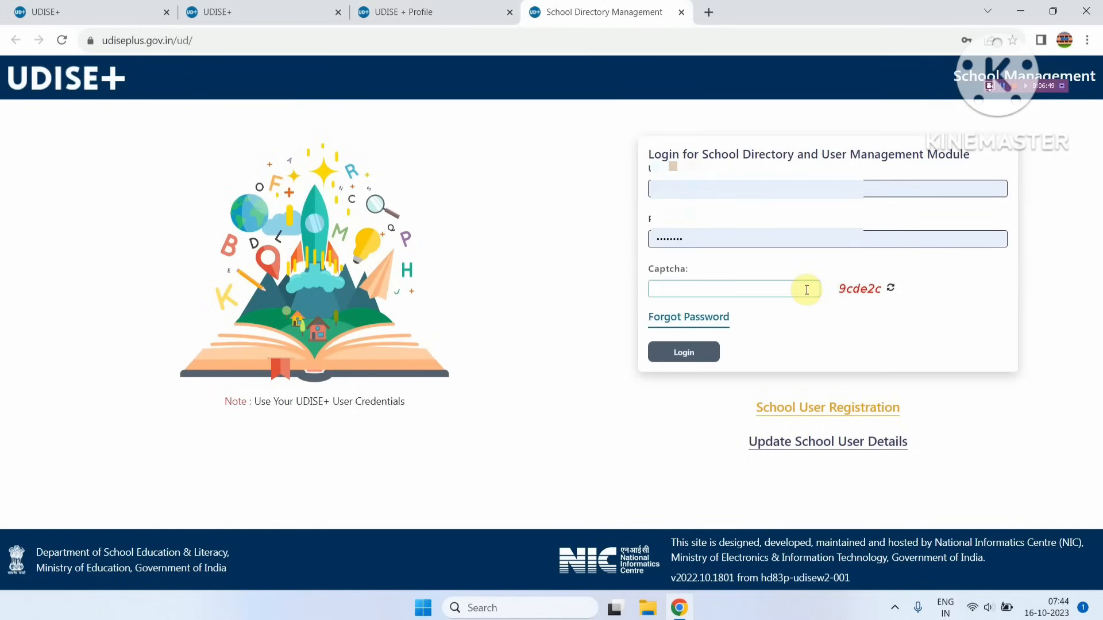
type("9c")
type("de2c")
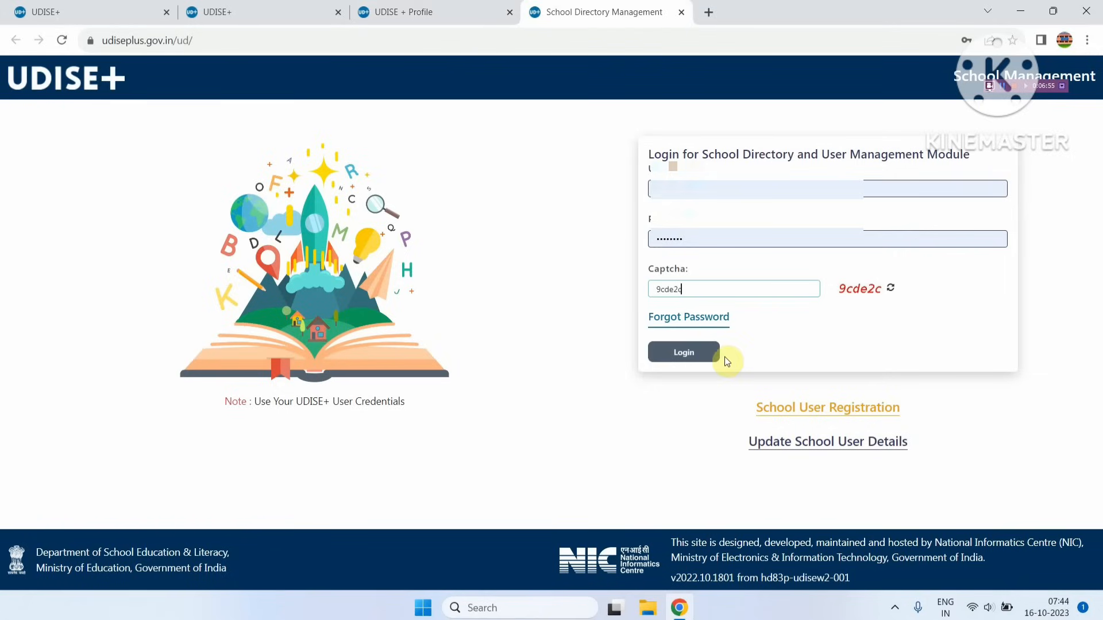
left_click(705, 352)
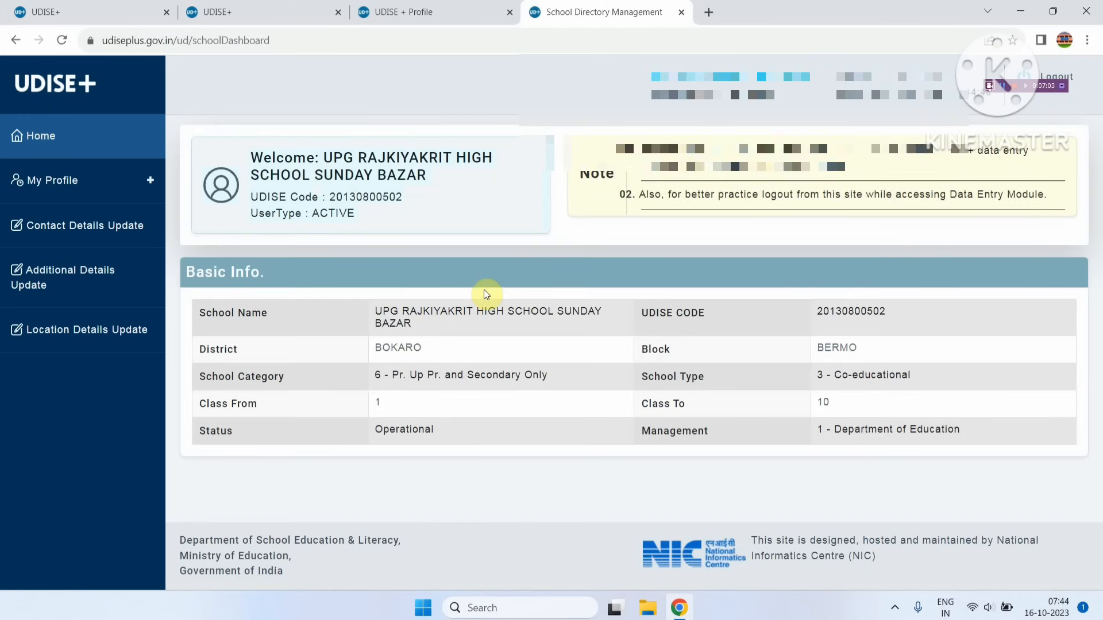
View the user profile page with its New Email ID field and return to the School Directory Management dashboard
left_click(146, 189)
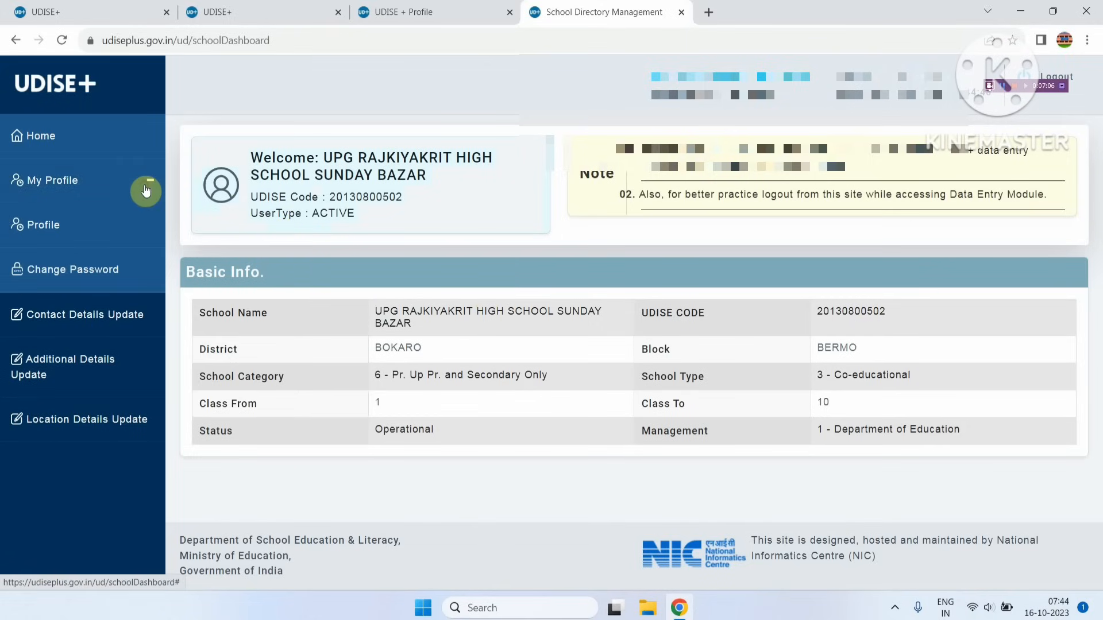
left_click(63, 221)
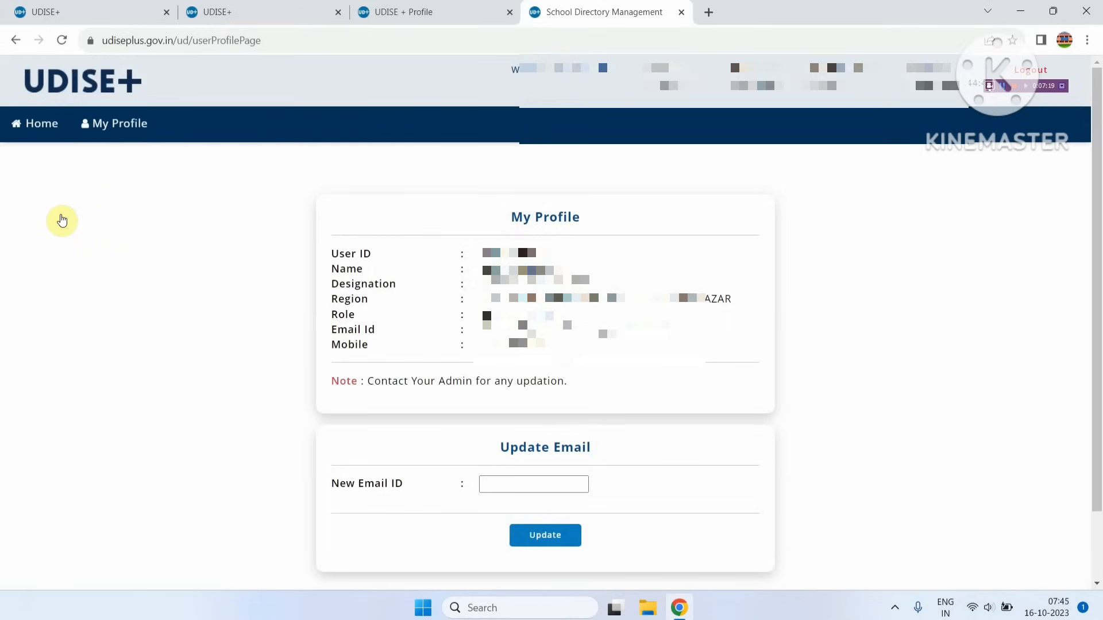
left_click(556, 483)
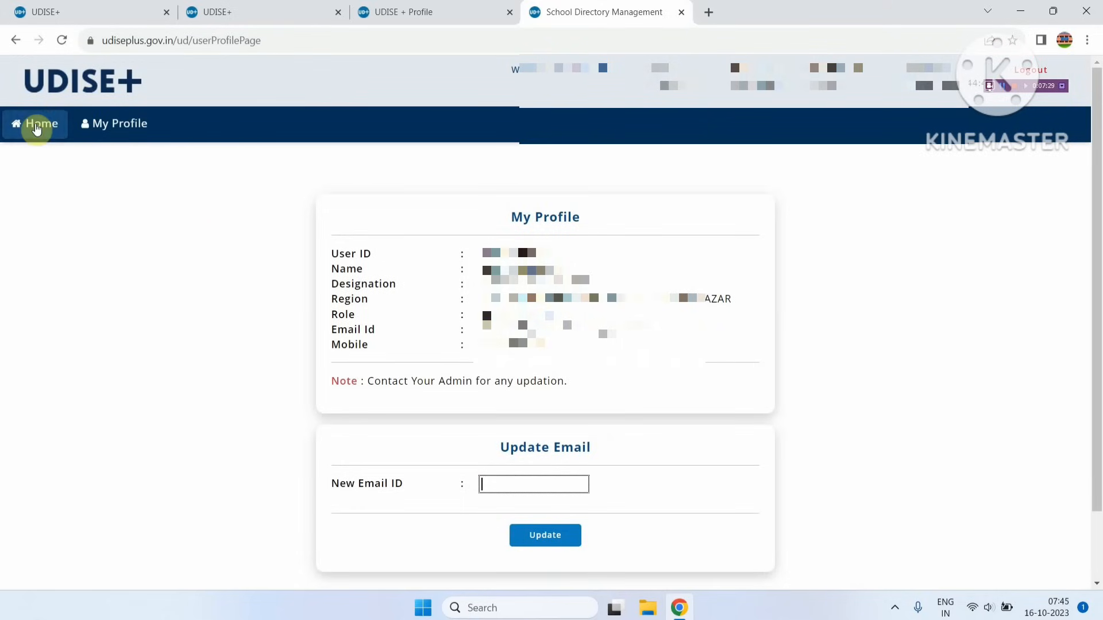
left_click(36, 124)
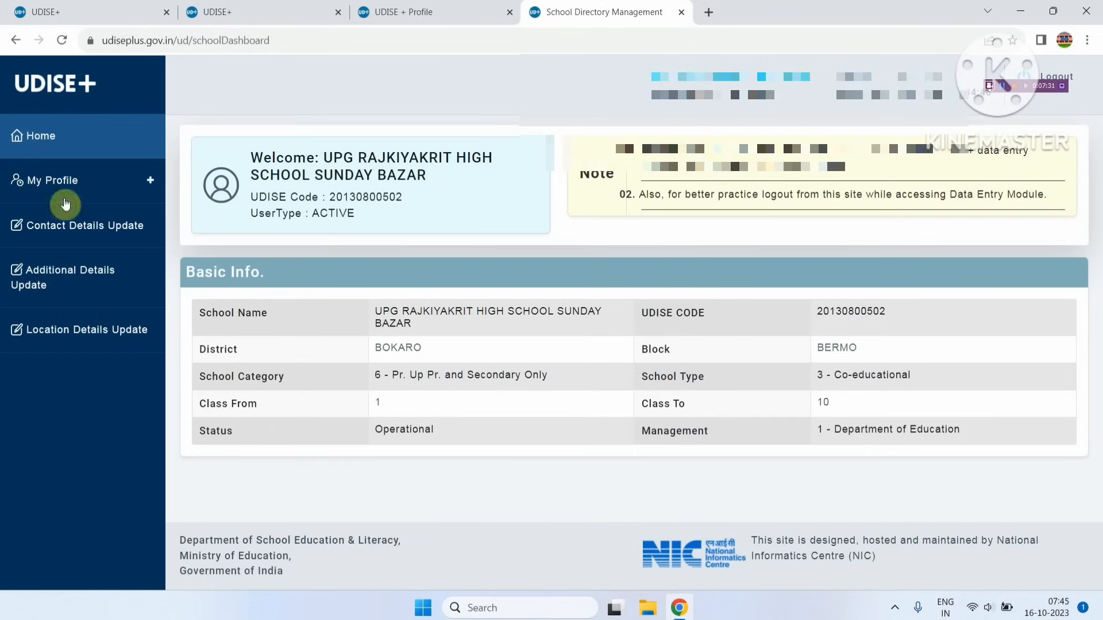
Open the School Contact & Head of School details for editing, review the fields, and return to the dashboard without updating
left_click(94, 227)
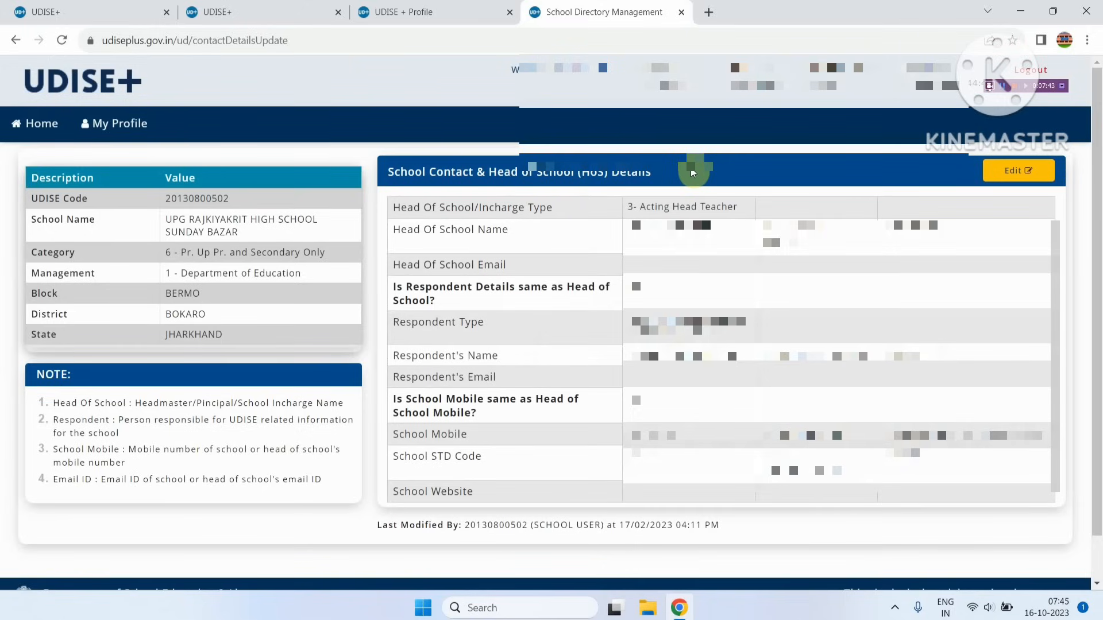
left_click(1009, 167)
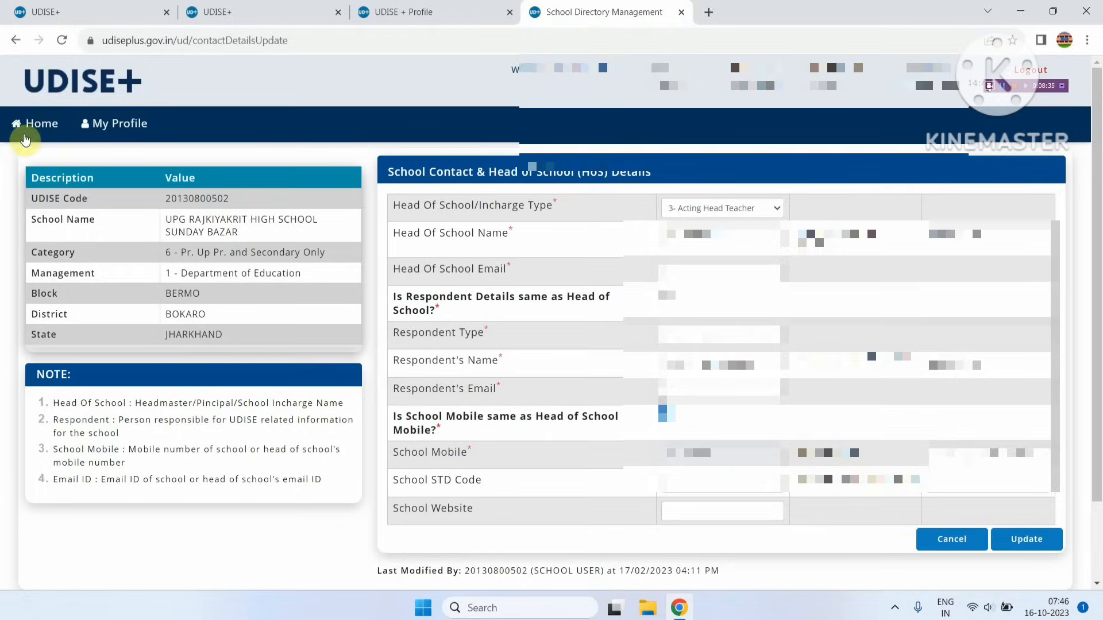
left_click(28, 129)
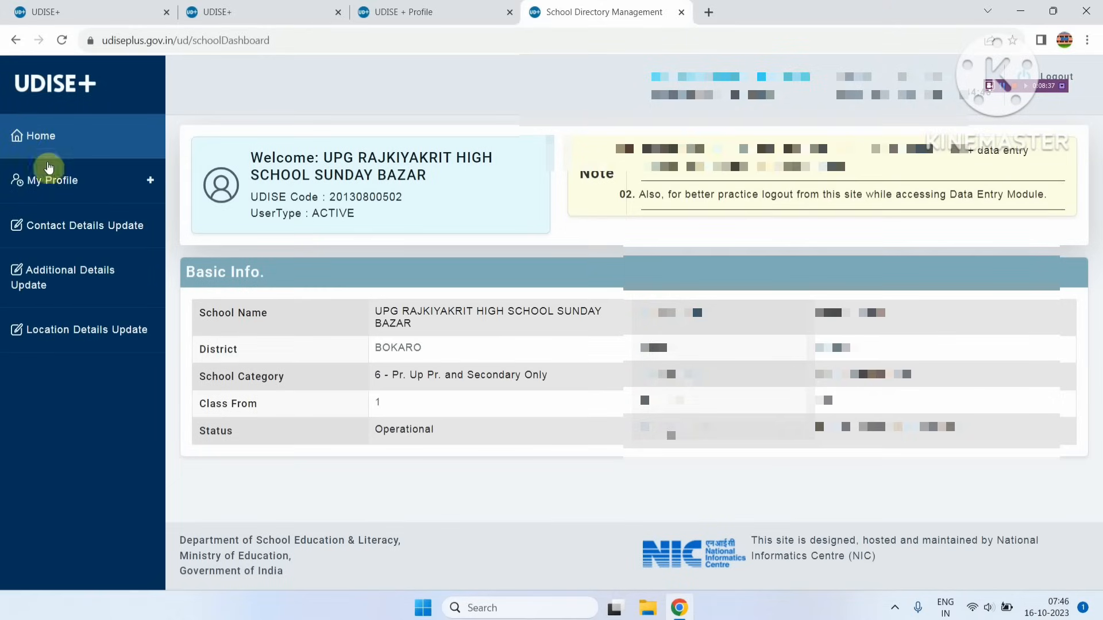
Review the school's Additional Details and Location Details pages, returning to the dashboard after each
left_click(93, 279)
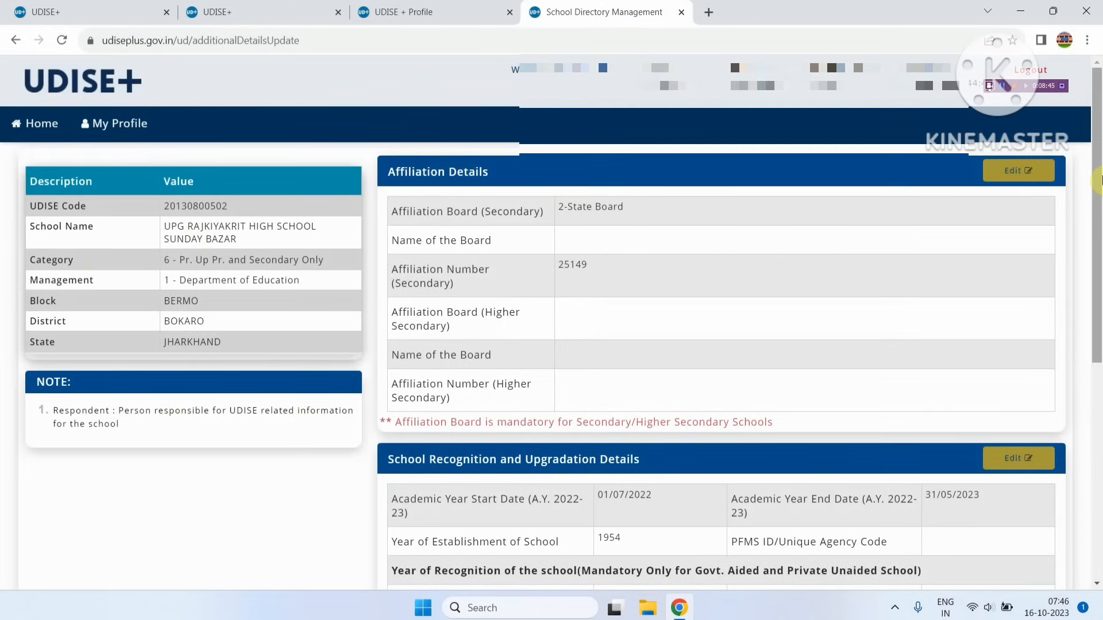
left_click_drag(1099, 179, 1086, 153)
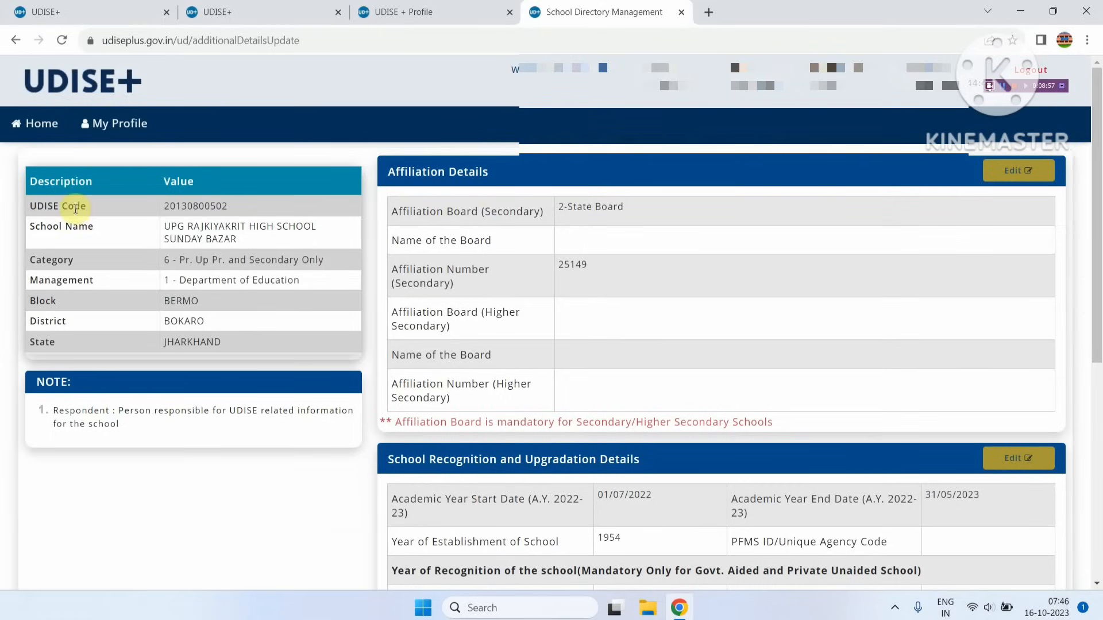
left_click(40, 125)
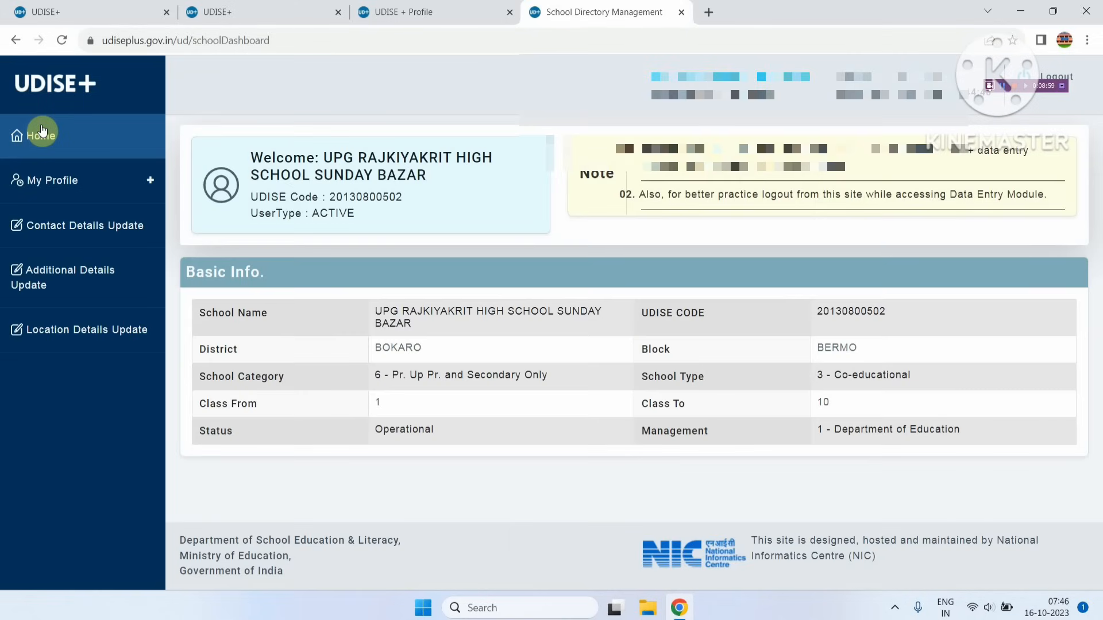
left_click(103, 329)
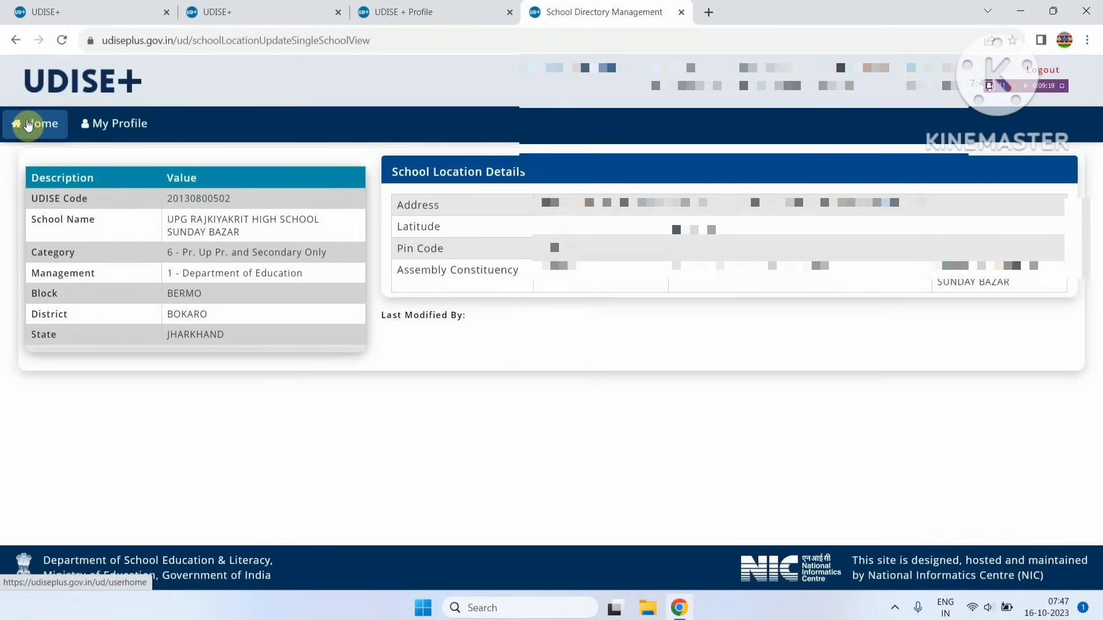
left_click(28, 124)
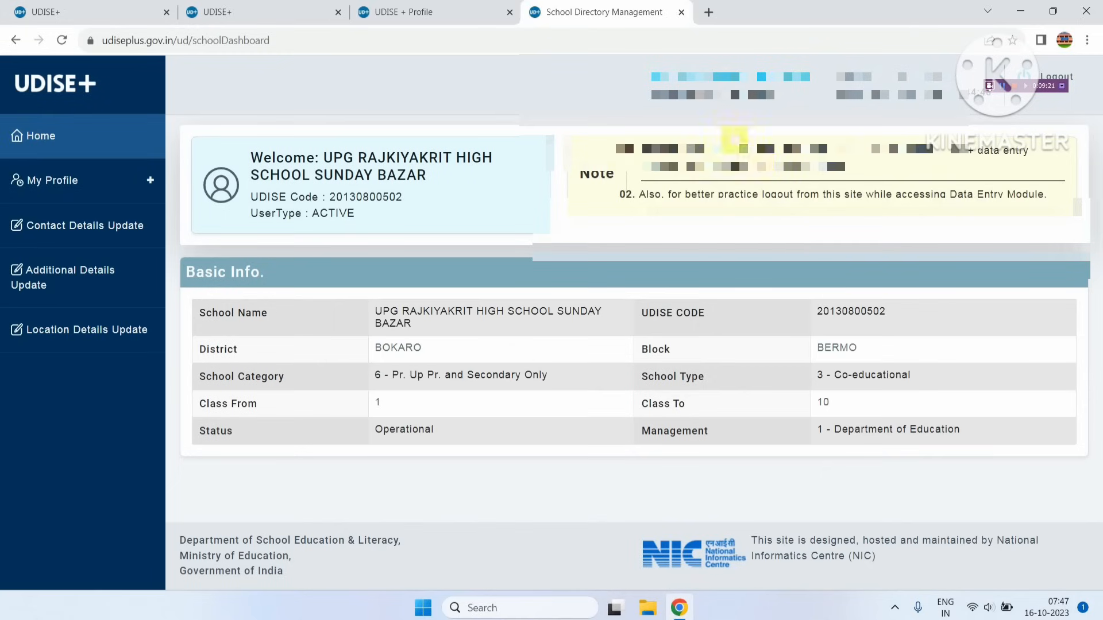
Log out of School Directory Management, close its page, and reload the Section 1A profile form
left_click(1077, 82)
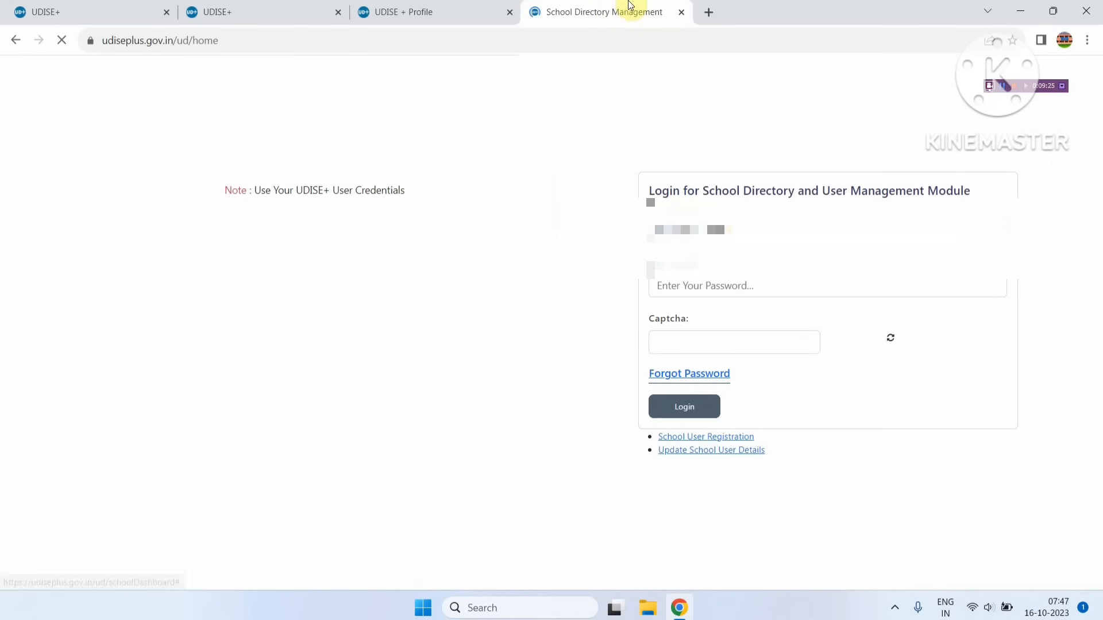
left_click(681, 12)
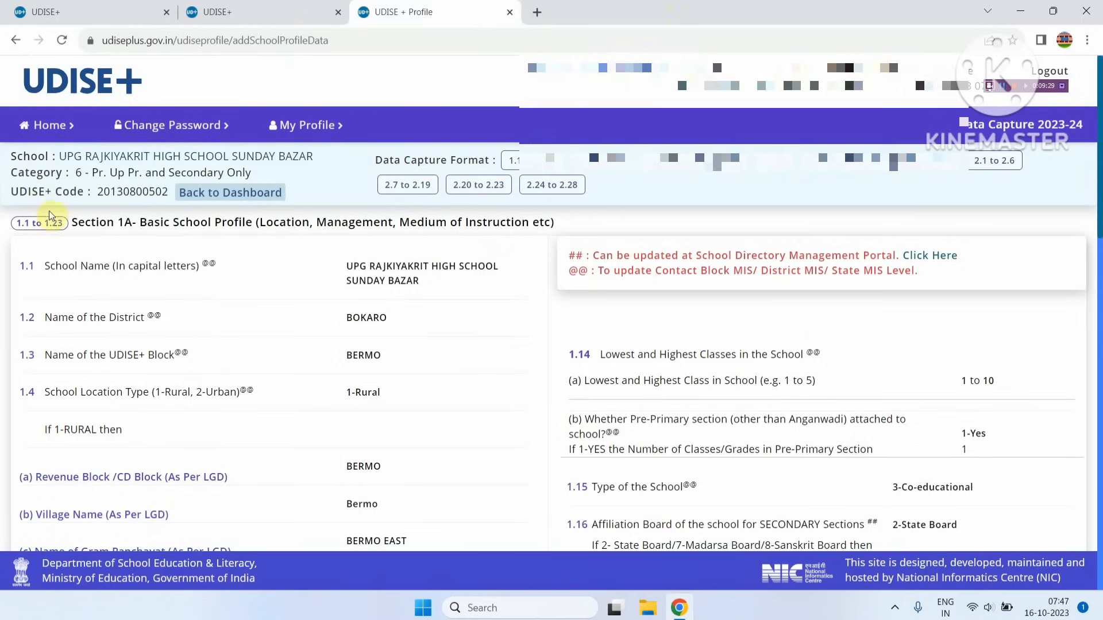
left_click(62, 40)
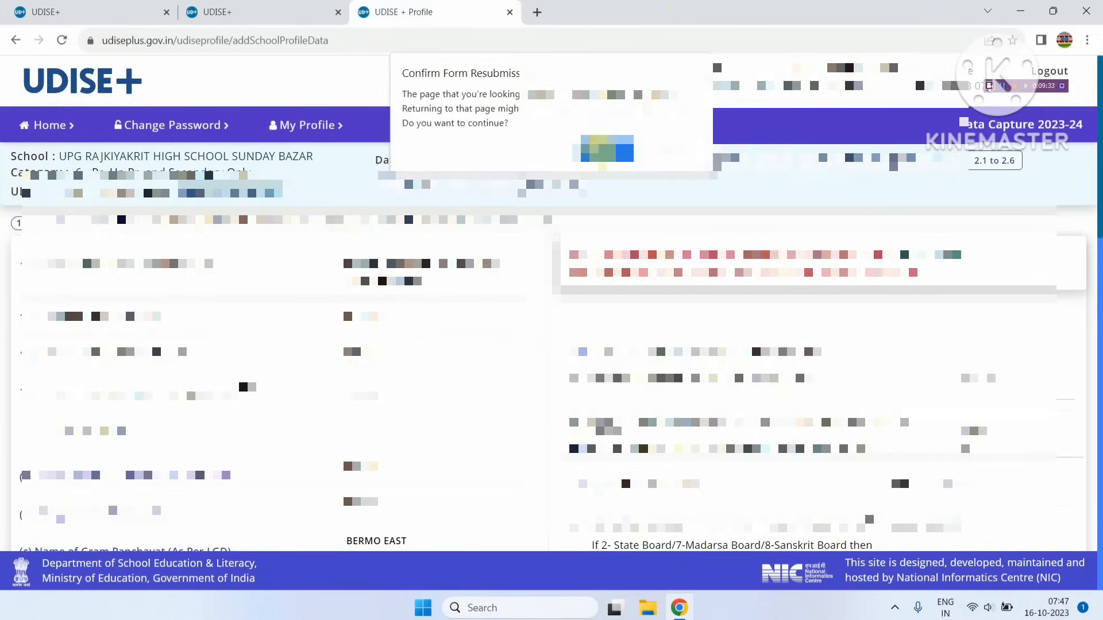
left_click(602, 149)
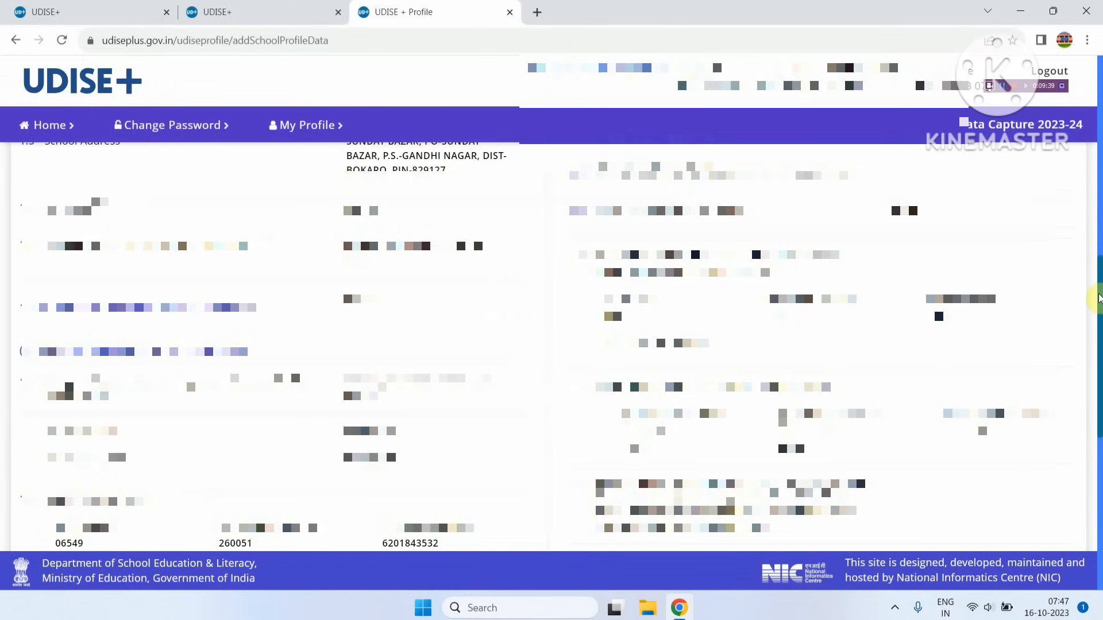
Review the remaining Section 1A entries and proceed to the Language & Others form (1.24 to 1.36)
left_click_drag(1098, 297, 1090, 387)
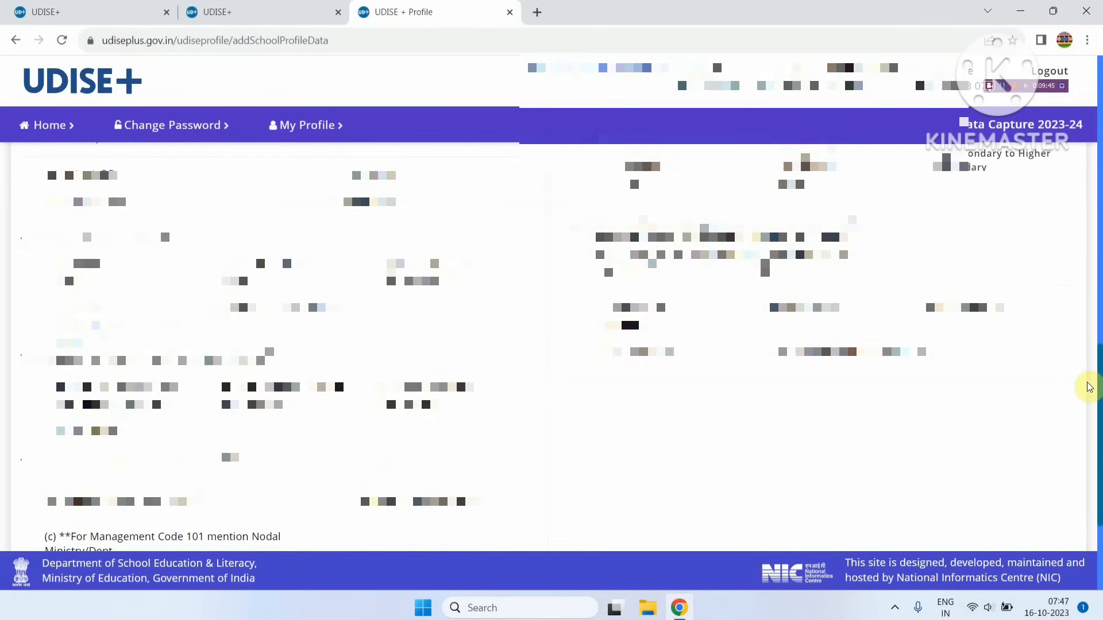
left_click_drag(1090, 386, 1086, 344)
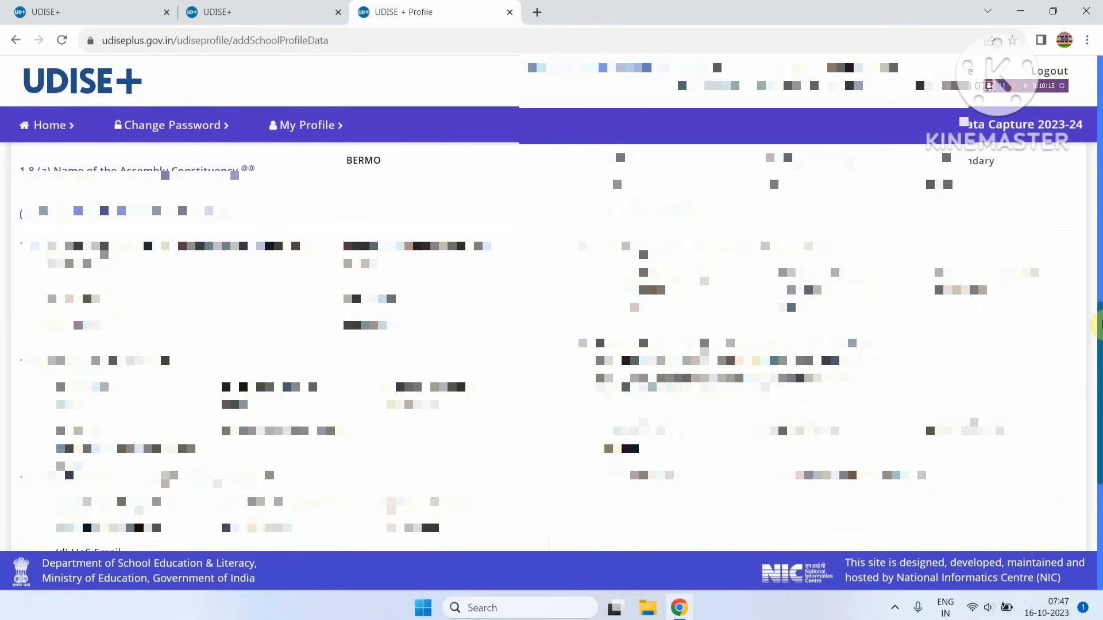
left_click_drag(1097, 324, 1086, 494)
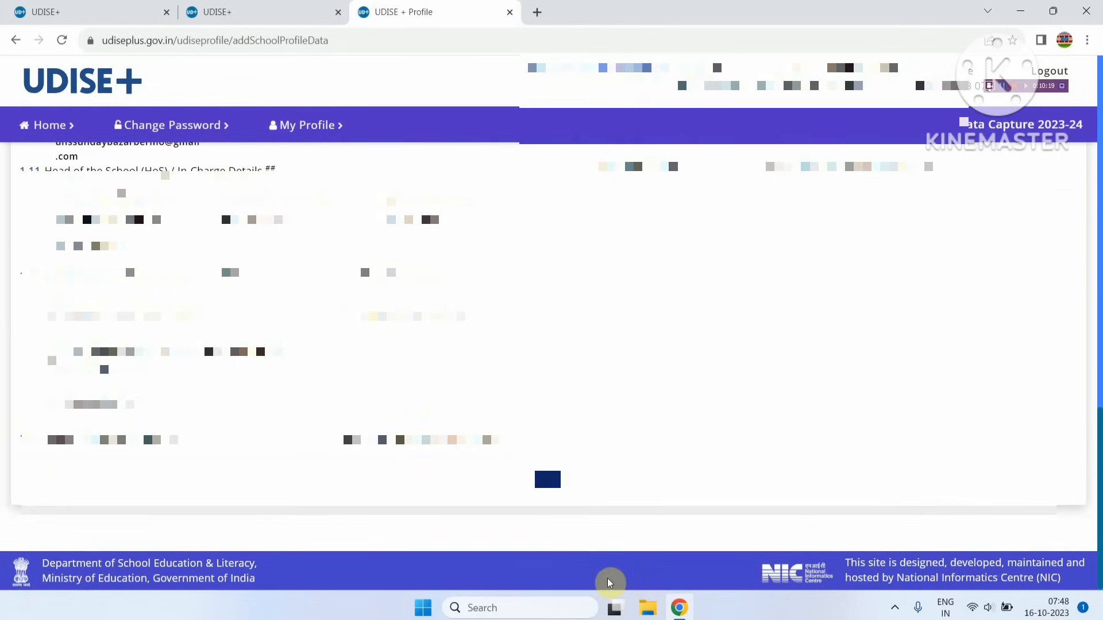
left_click(555, 484)
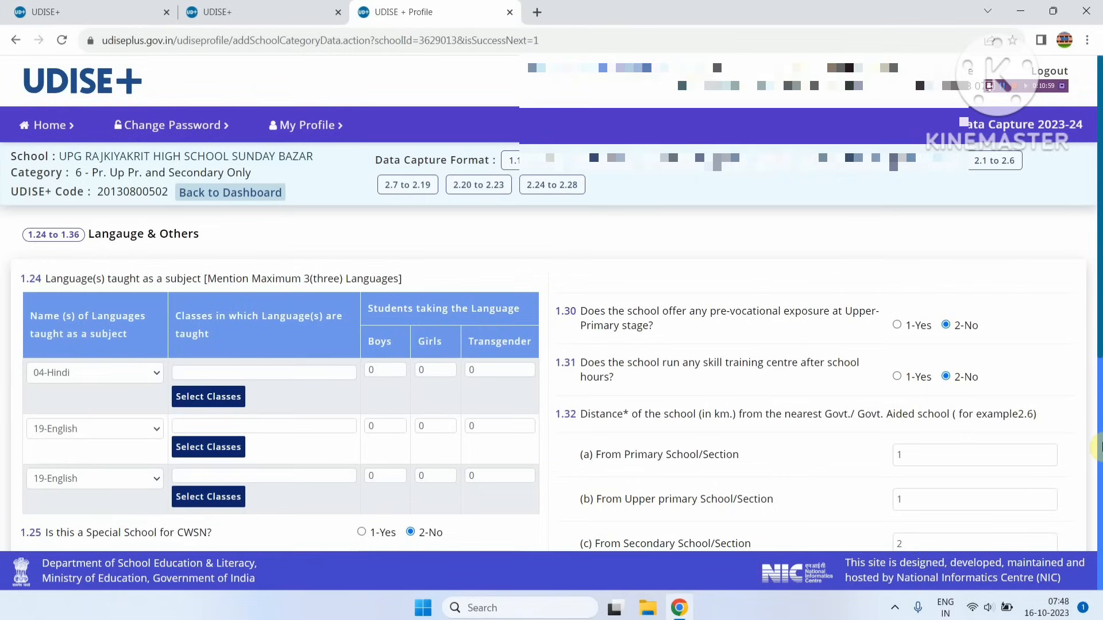
Look through the Language & Others form and examine the item 1.24 instruction on languages taught as a subject
scroll(1098, 442, "down", 7)
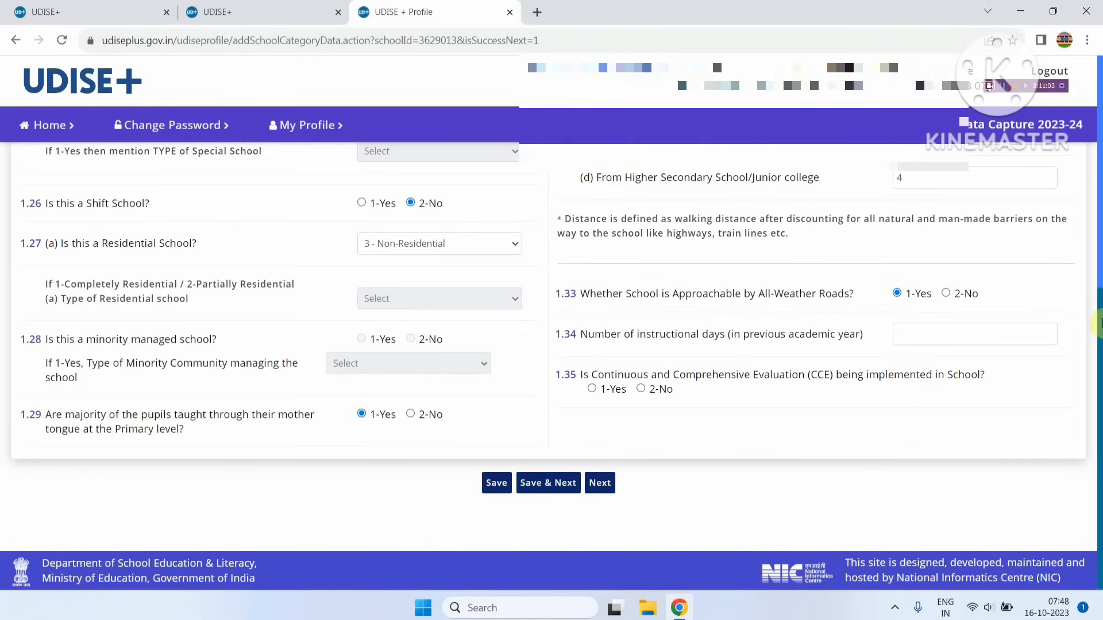
scroll(1099, 224, "up", 7)
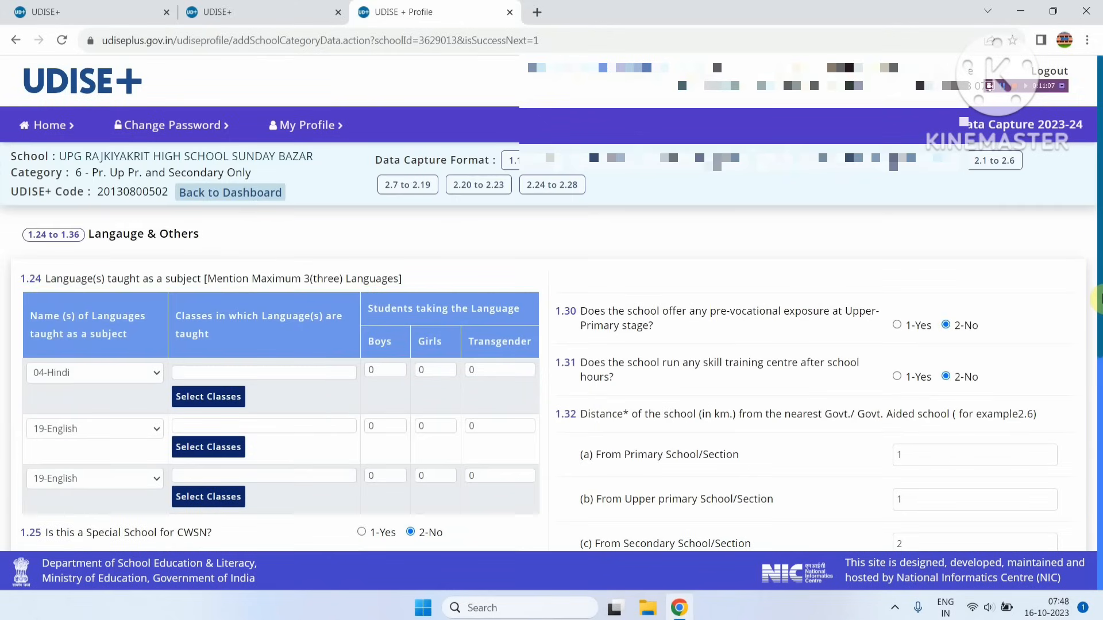
left_click_drag(1099, 263, 1100, 293)
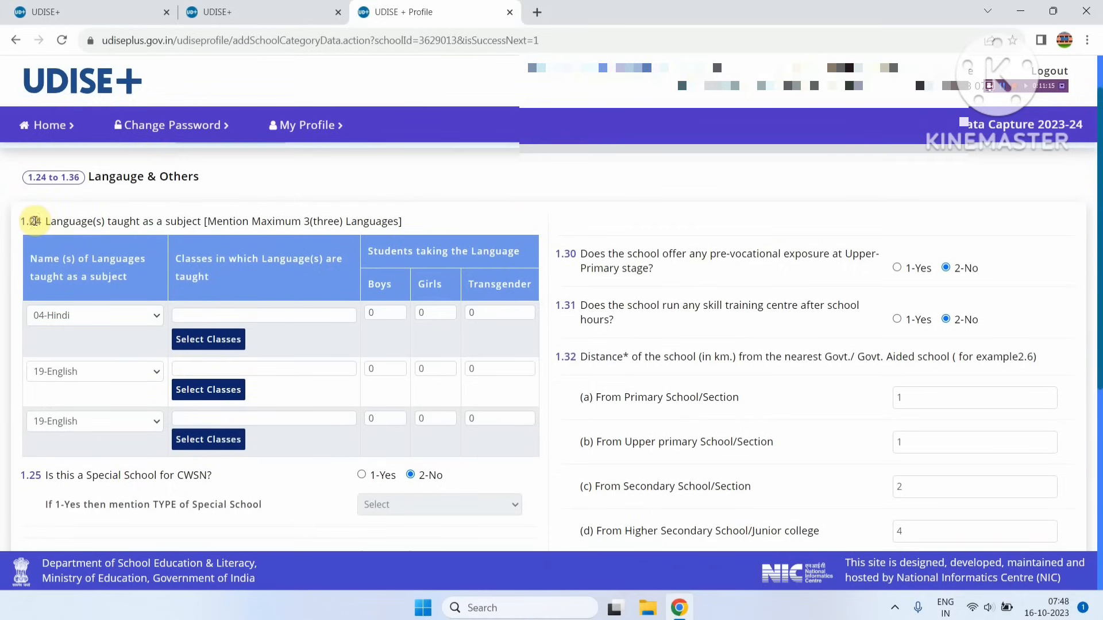
left_click_drag(36, 222, 353, 226)
left_click(353, 227)
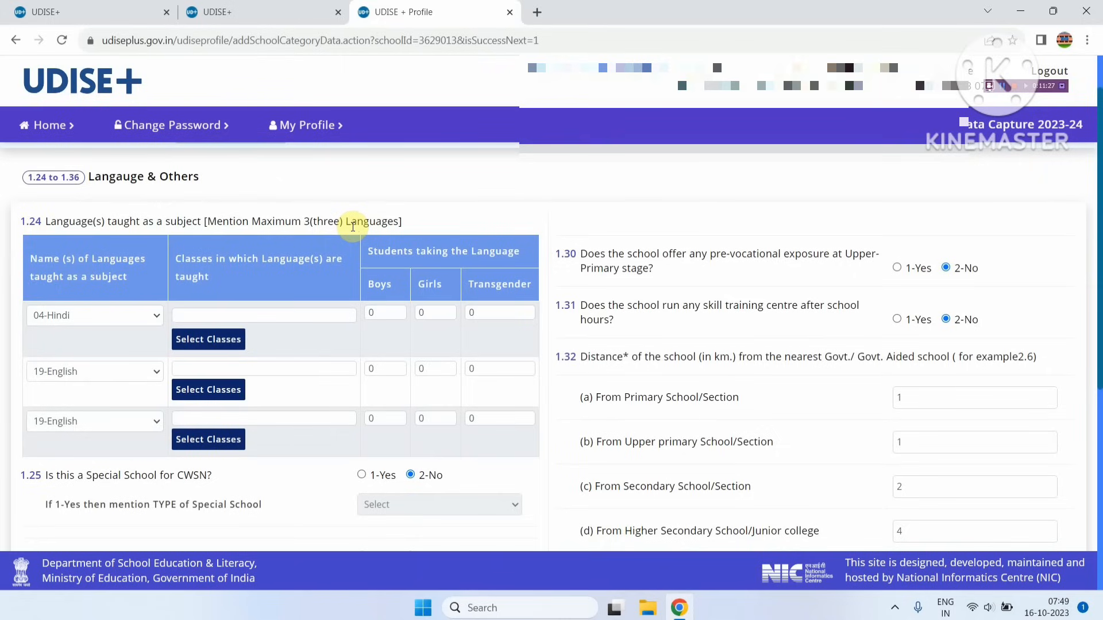
Examine the language choices in the first and third rows of item 1.24, and review the form's remaining items through 1.35
left_click(55, 322)
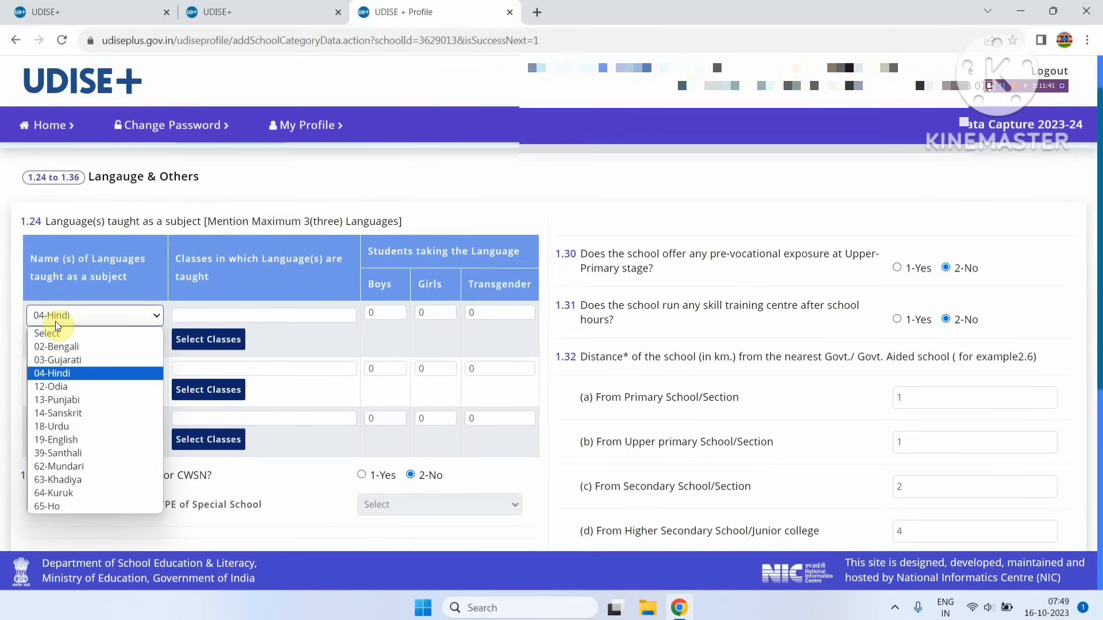
left_click(115, 289)
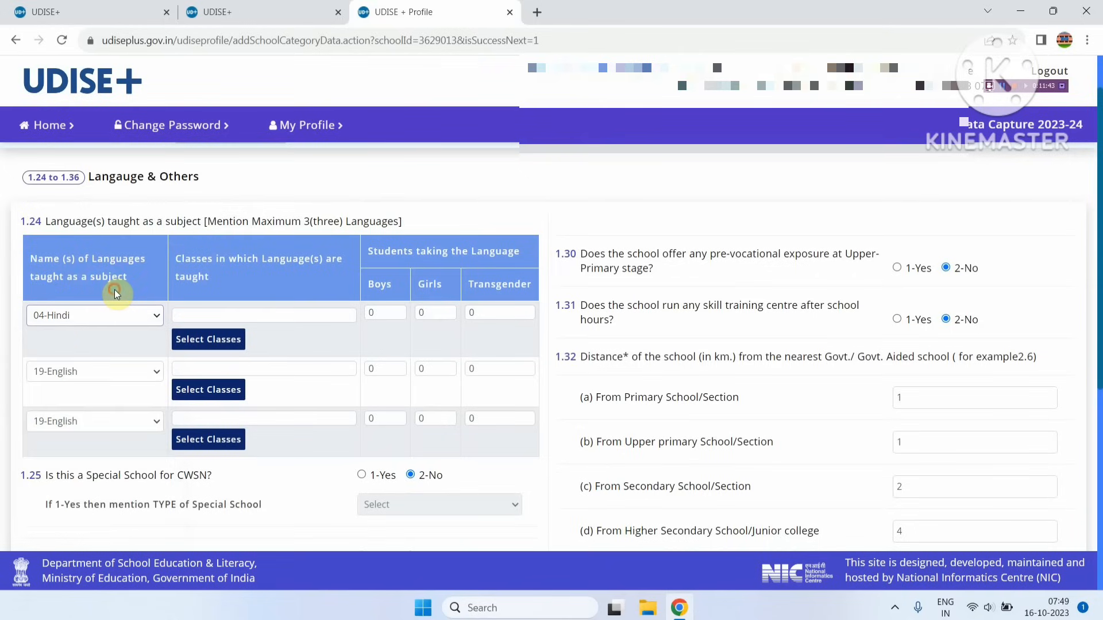
left_click(187, 315)
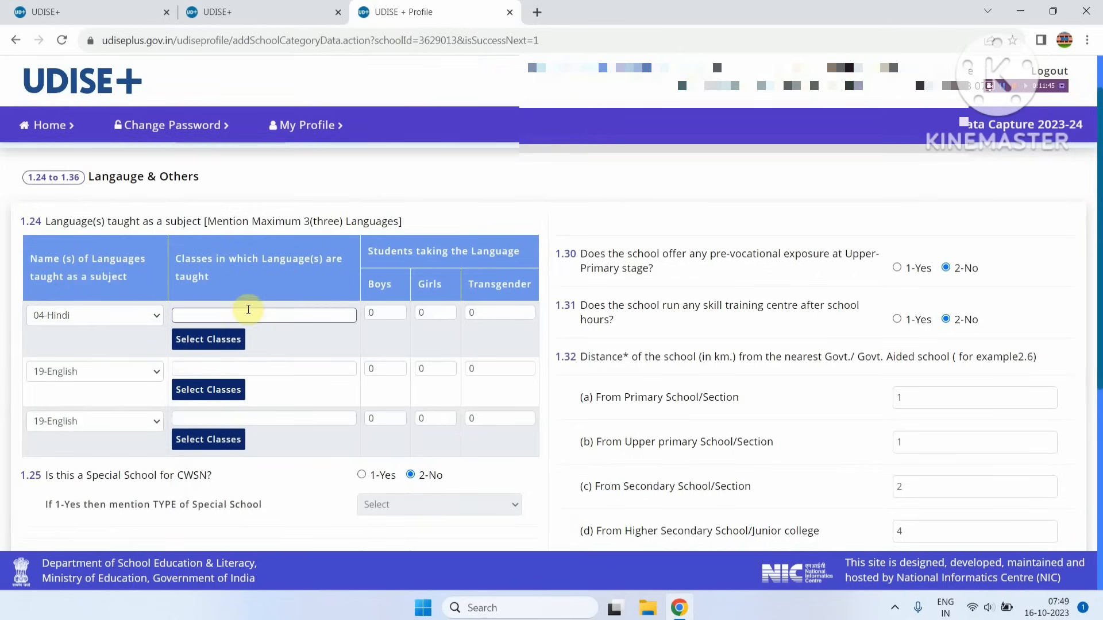
left_click(240, 338)
left_click(120, 414)
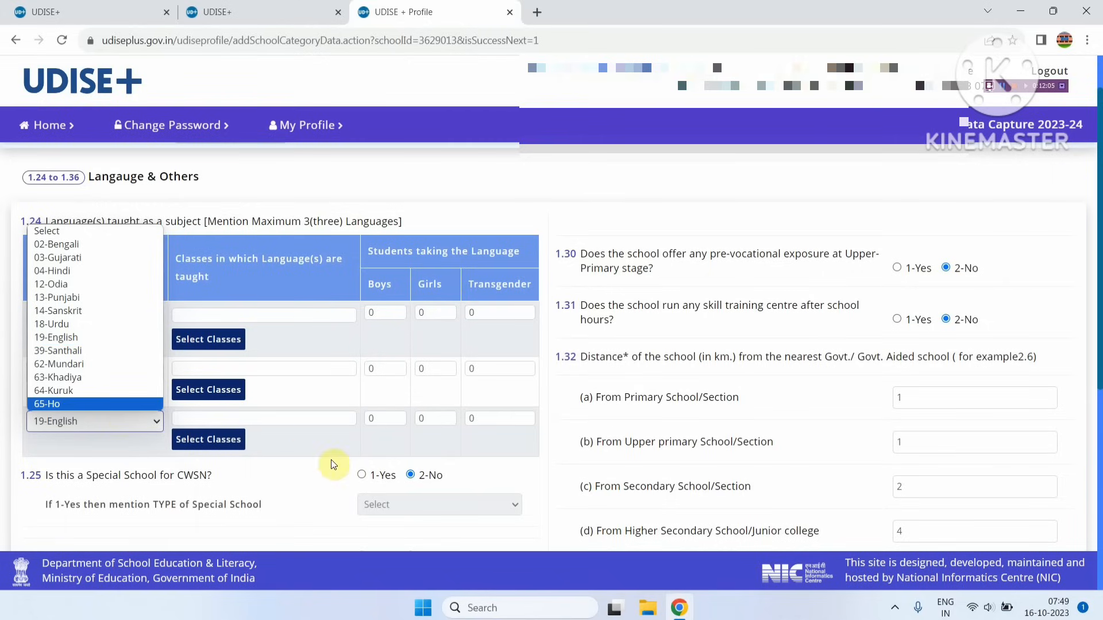
left_click(295, 442)
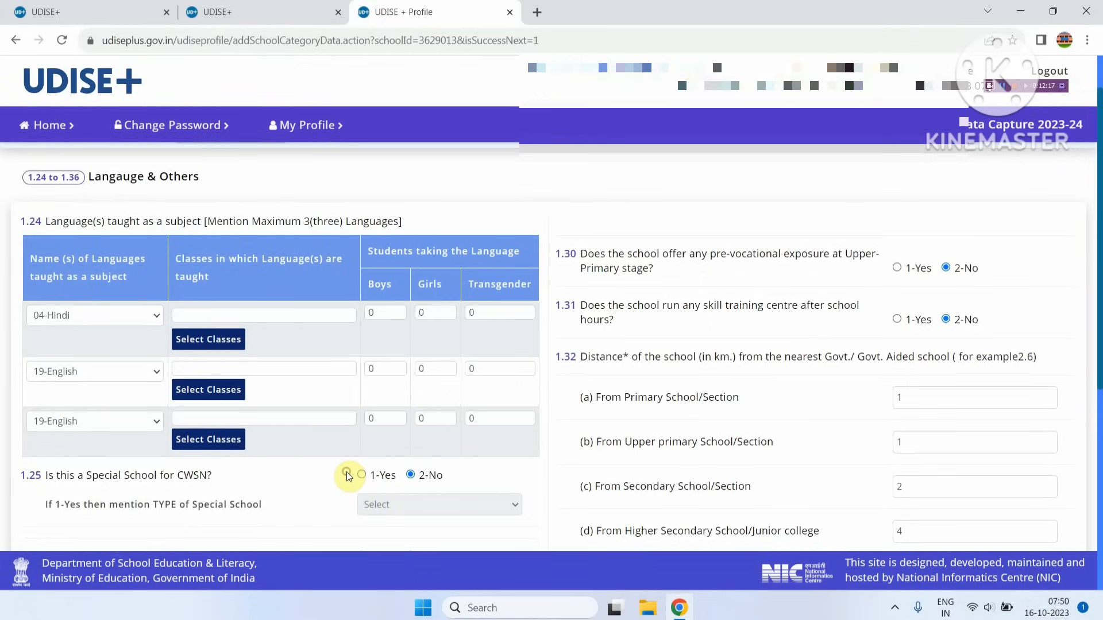
scroll(1098, 445, "down", 6)
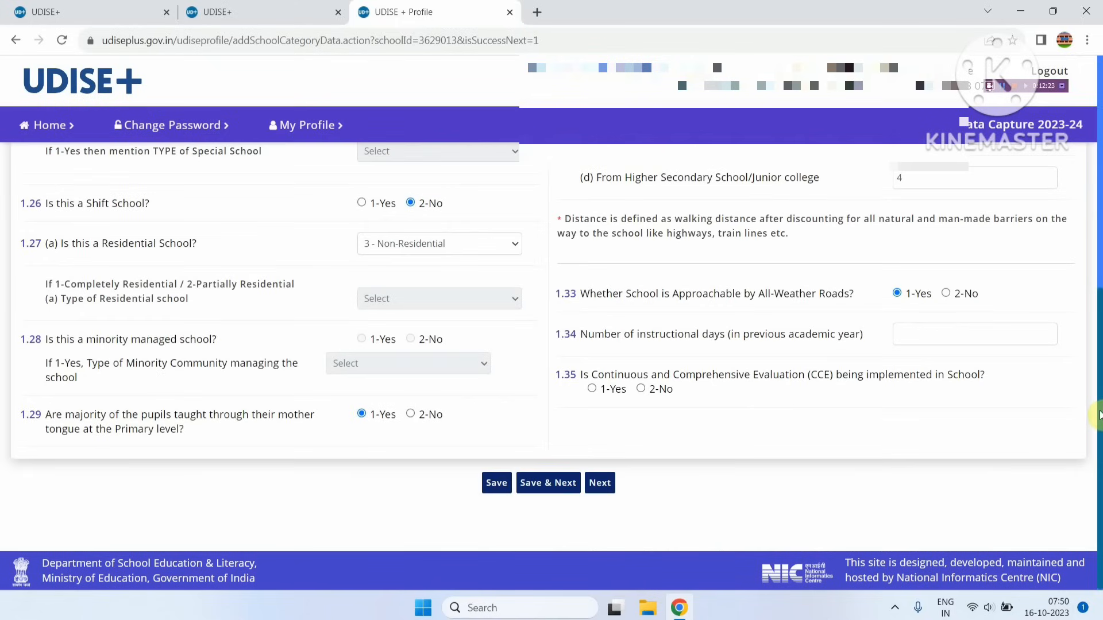
scroll(1098, 287, "up", 7)
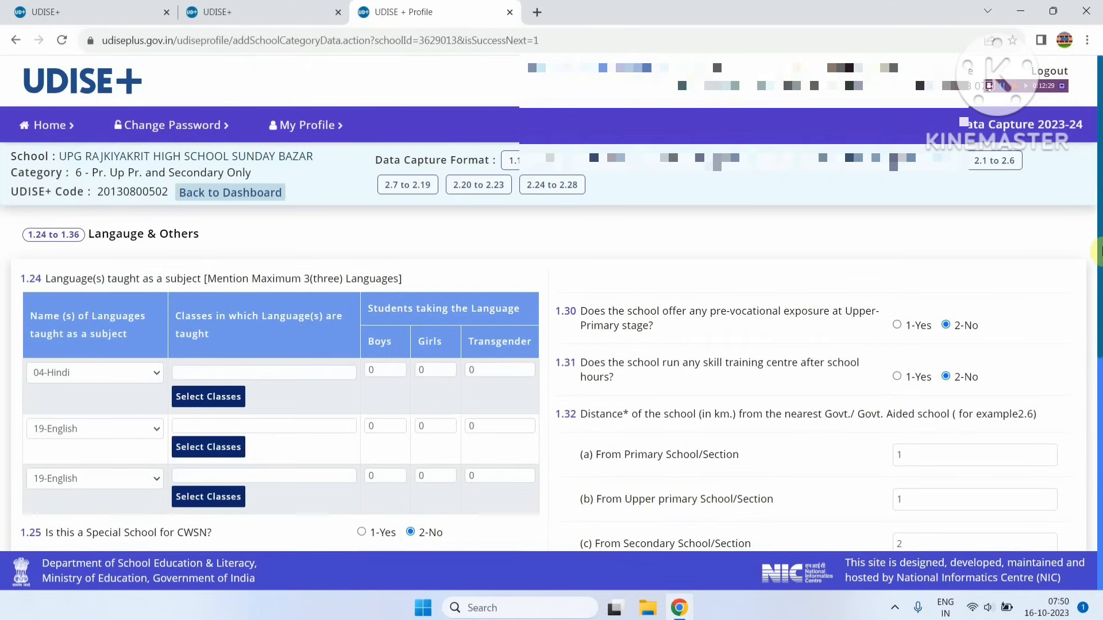
Examine item 1.25 on special schools for CWSN and item 1.26 on shift schools in the Language & Others form
scroll(1097, 251, "down", 3)
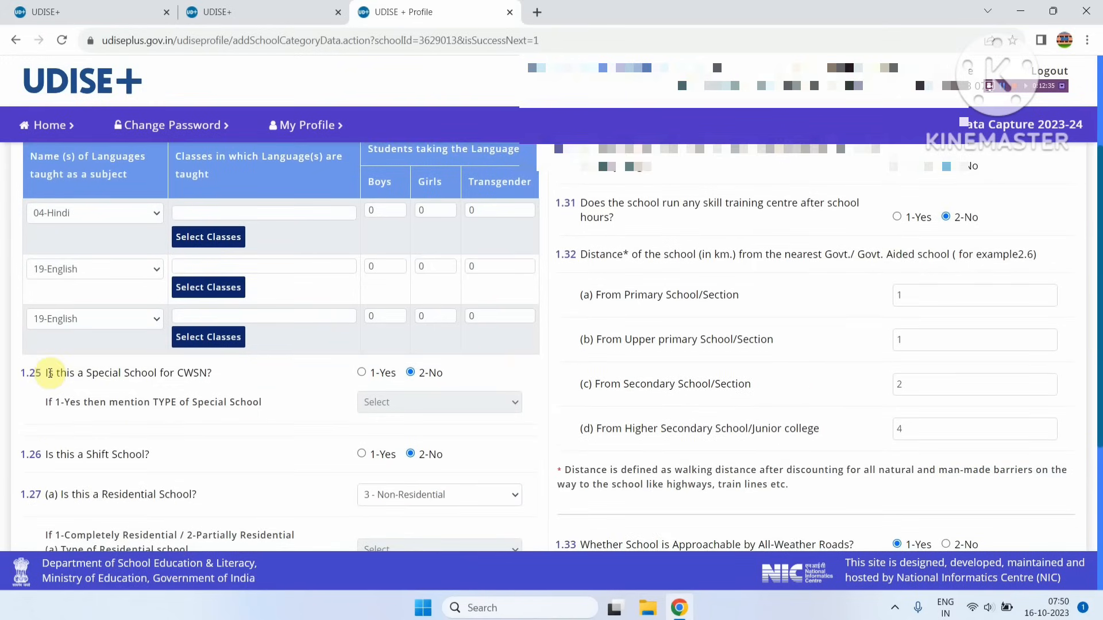
left_click_drag(50, 373, 255, 372)
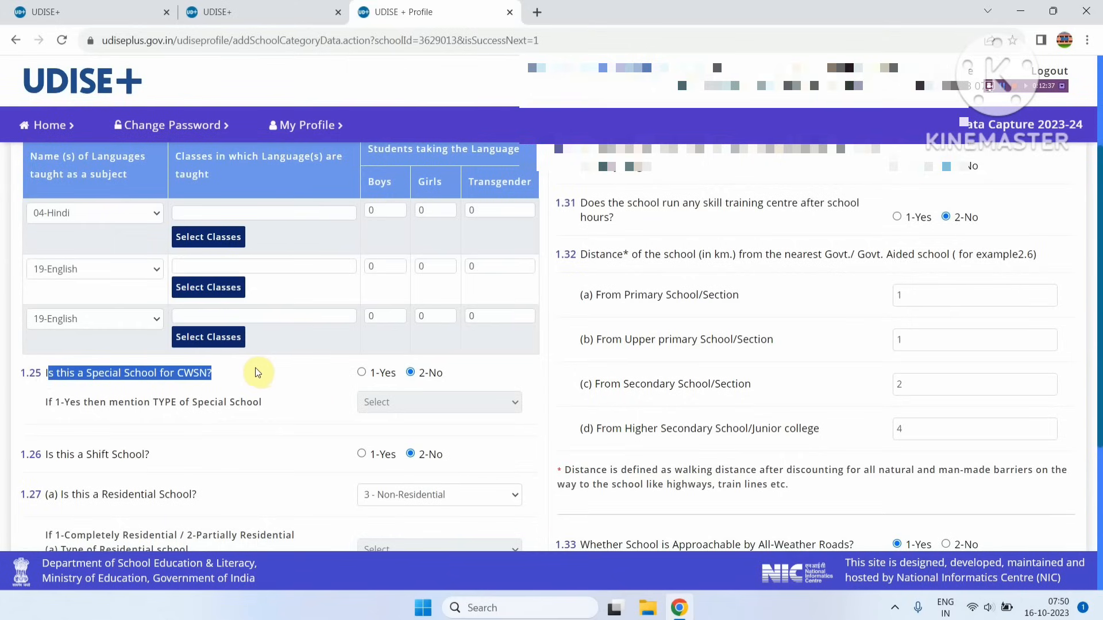
left_click(258, 369)
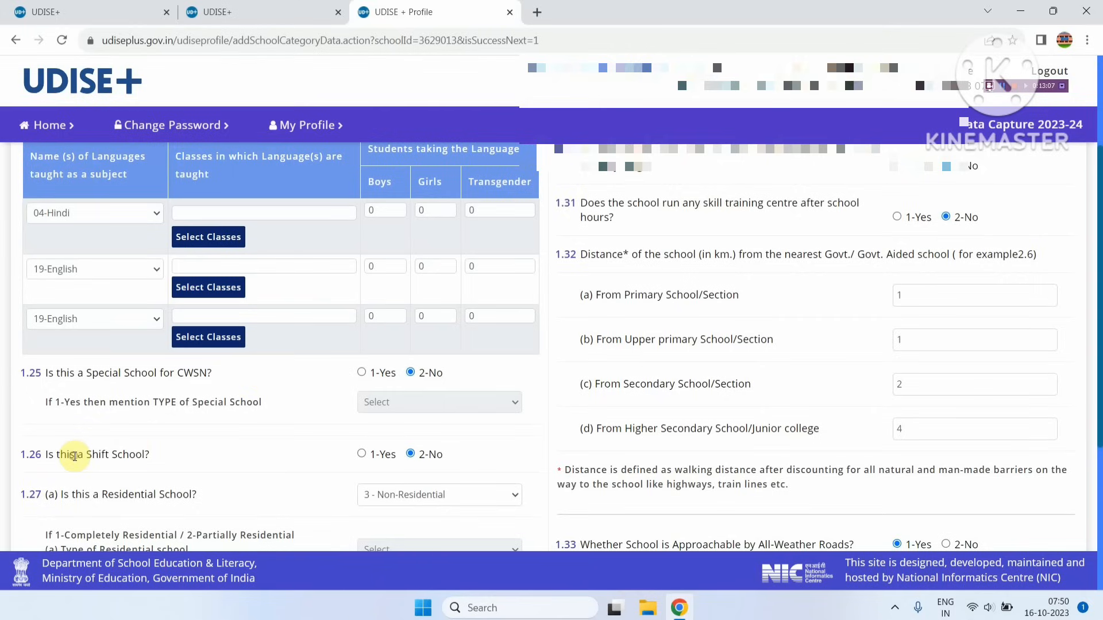
left_click_drag(75, 455, 92, 467)
left_click(221, 453)
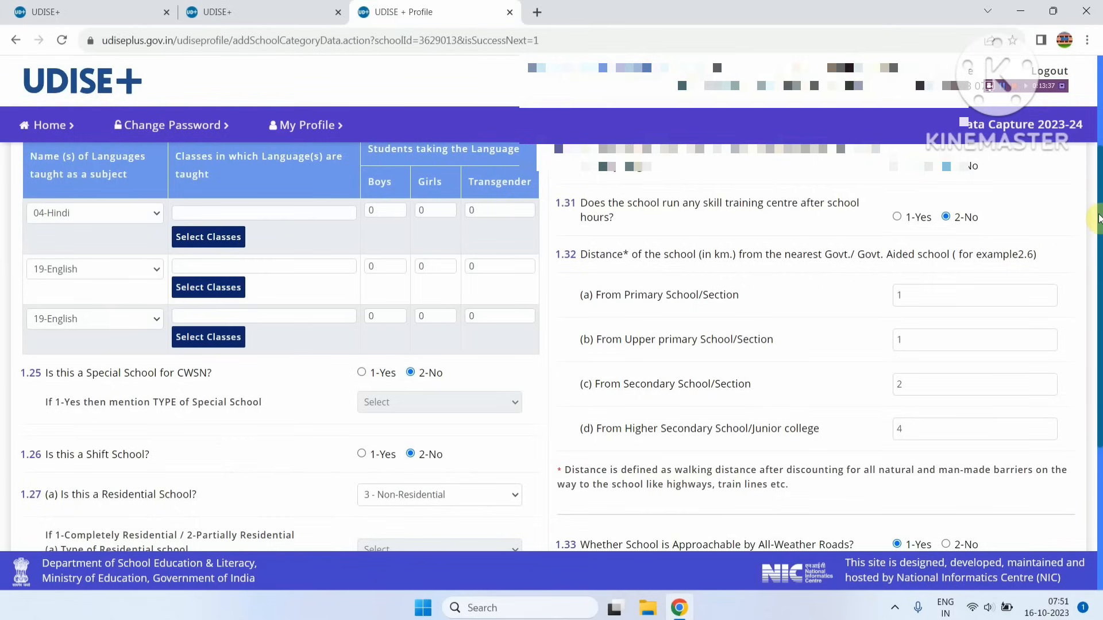
Review the remaining Language & Others items, including 1.28 on minority management, and proceed to the Anganwadi, SMC/SMDC & Others form without saving
left_click_drag(1098, 217, 1095, 343)
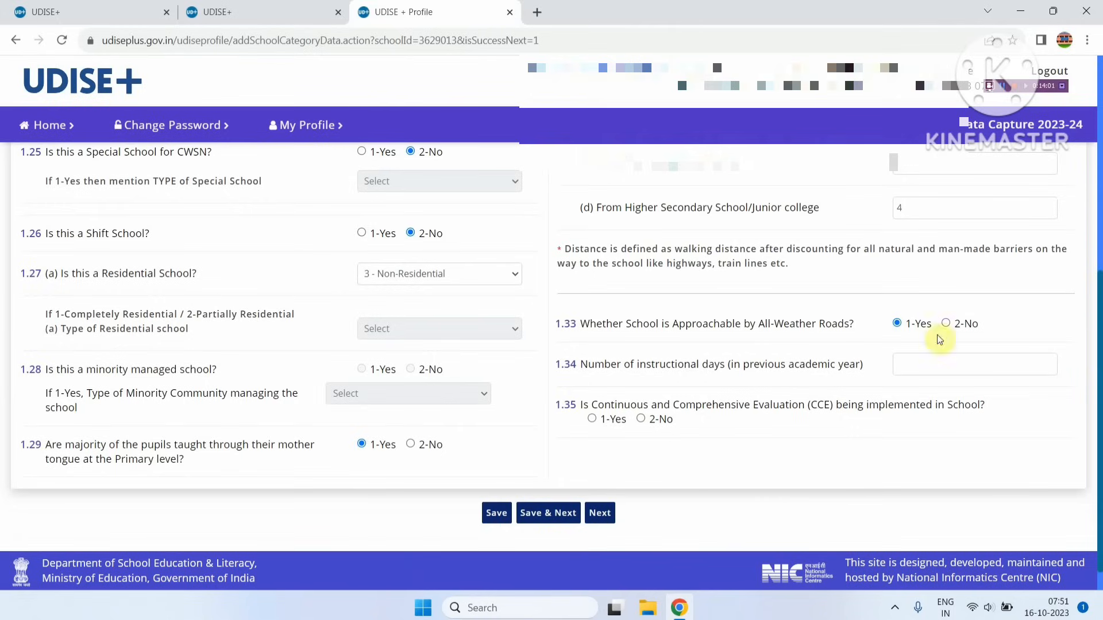
left_click_drag(47, 367, 147, 383)
left_click(150, 384)
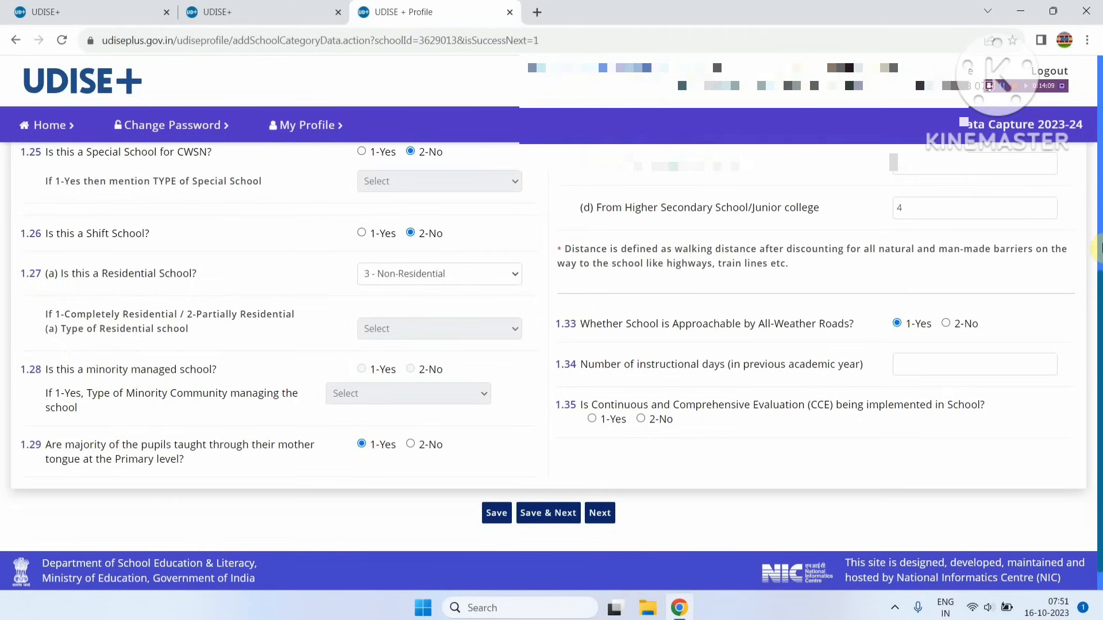
scroll(1099, 236, "up", 5)
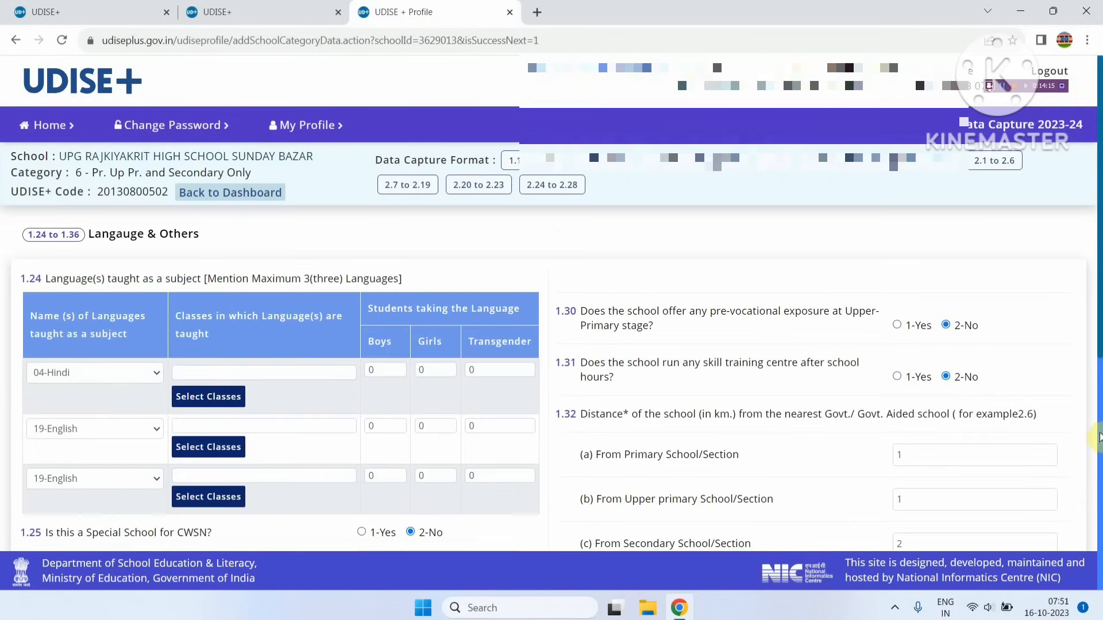
scroll(1098, 439, "down", 5)
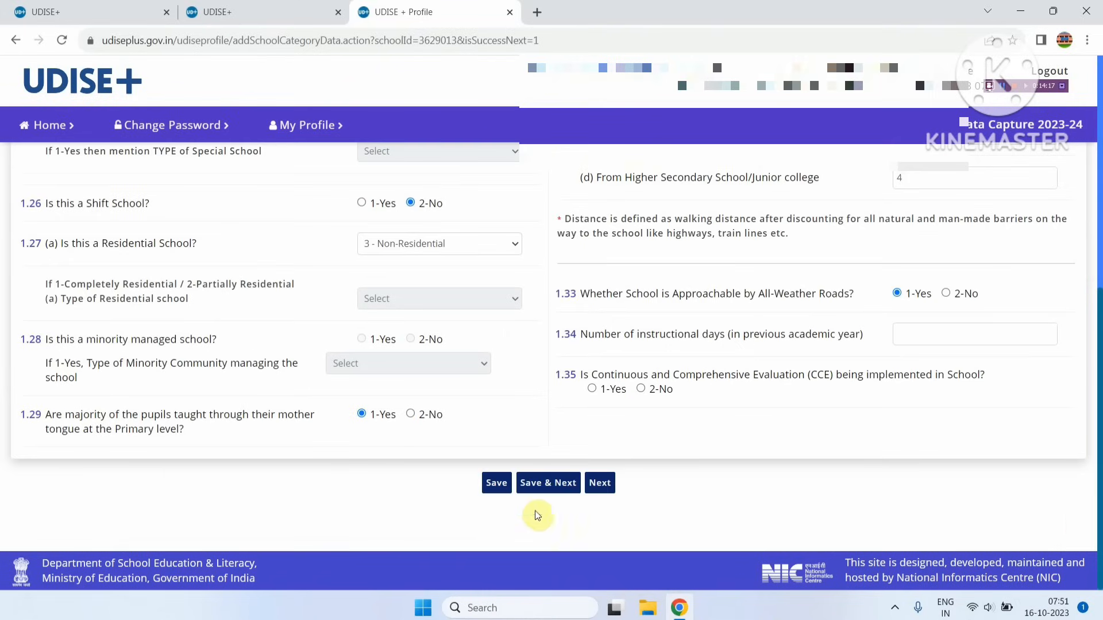
left_click(594, 483)
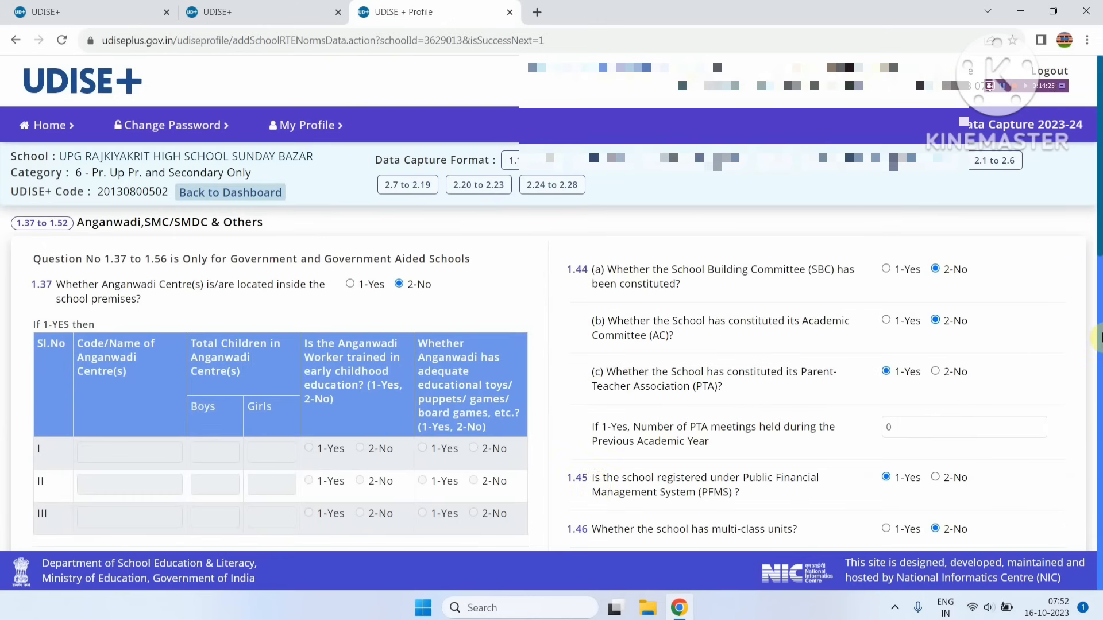
Look through the Anganwadi, SMC/SMDC & Others form (1.37 to 1.52) and proceed to form 1.53 without saving
left_click(1099, 337)
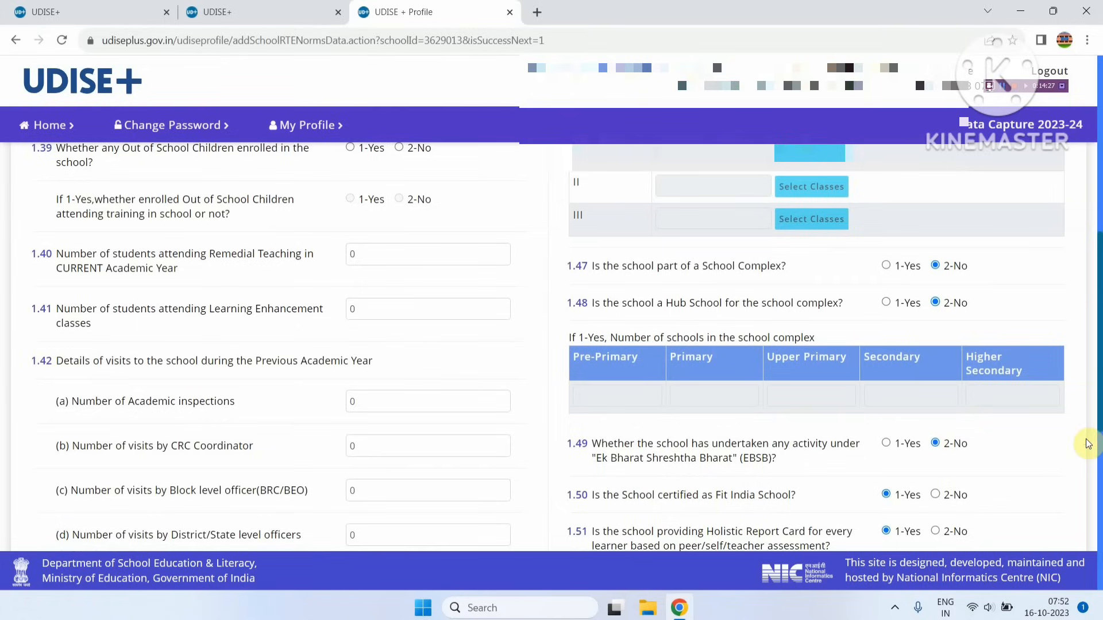
scroll(1083, 460, "down", 5)
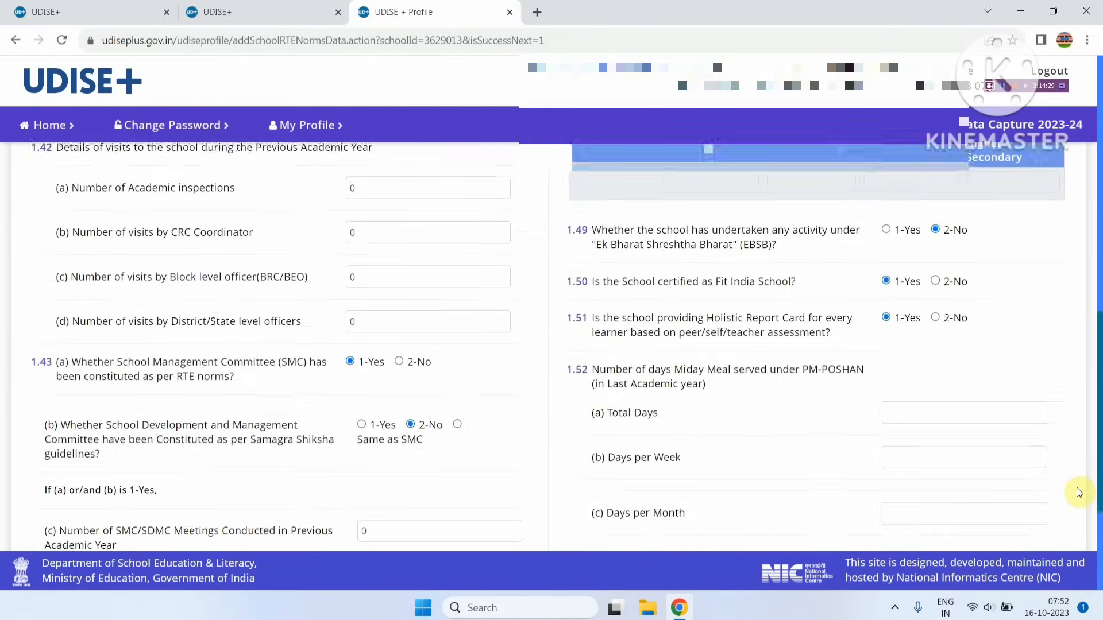
scroll(1069, 534, "down", 2)
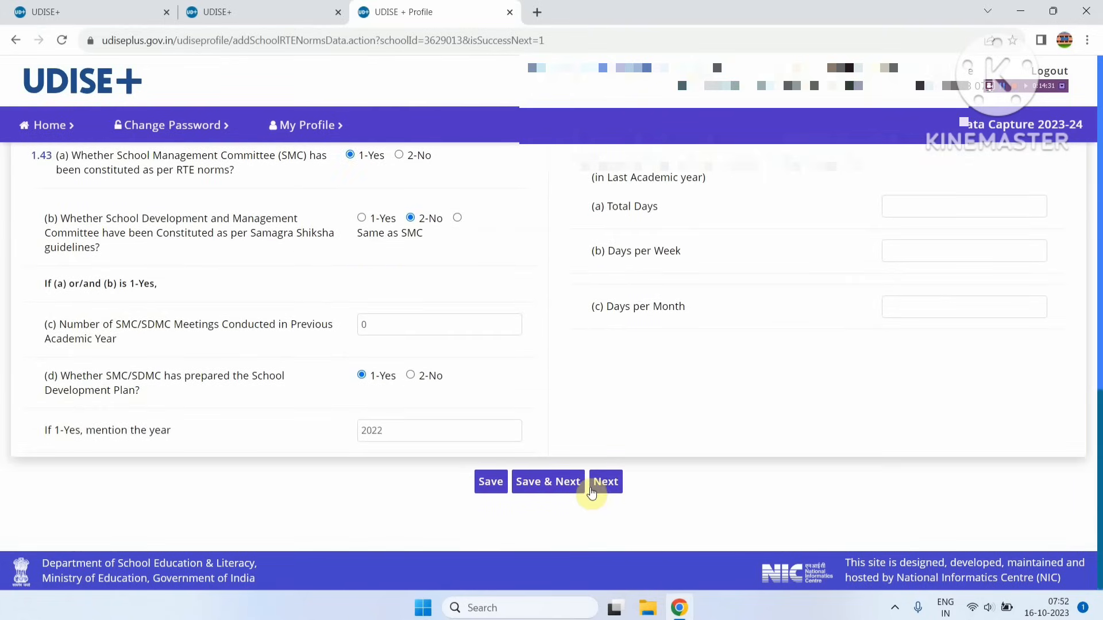
left_click(597, 491)
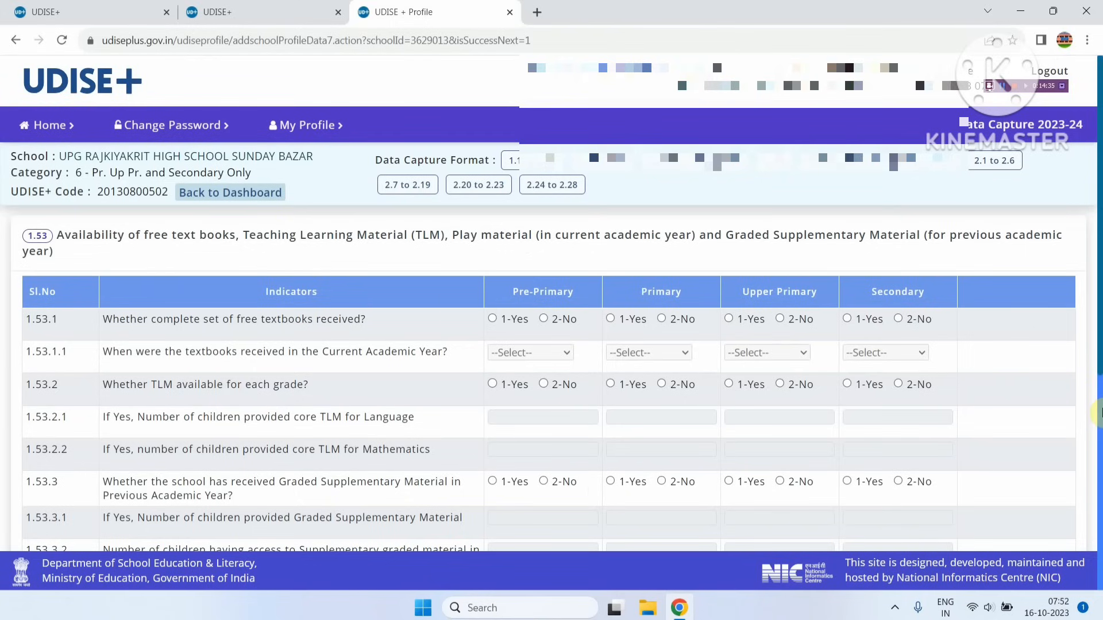
Look through forms 1.53 on free textbooks and TLM and 1.54 on Key Performing Indicators, continuing to Section 1B without saving
left_click_drag(1099, 413, 1097, 462)
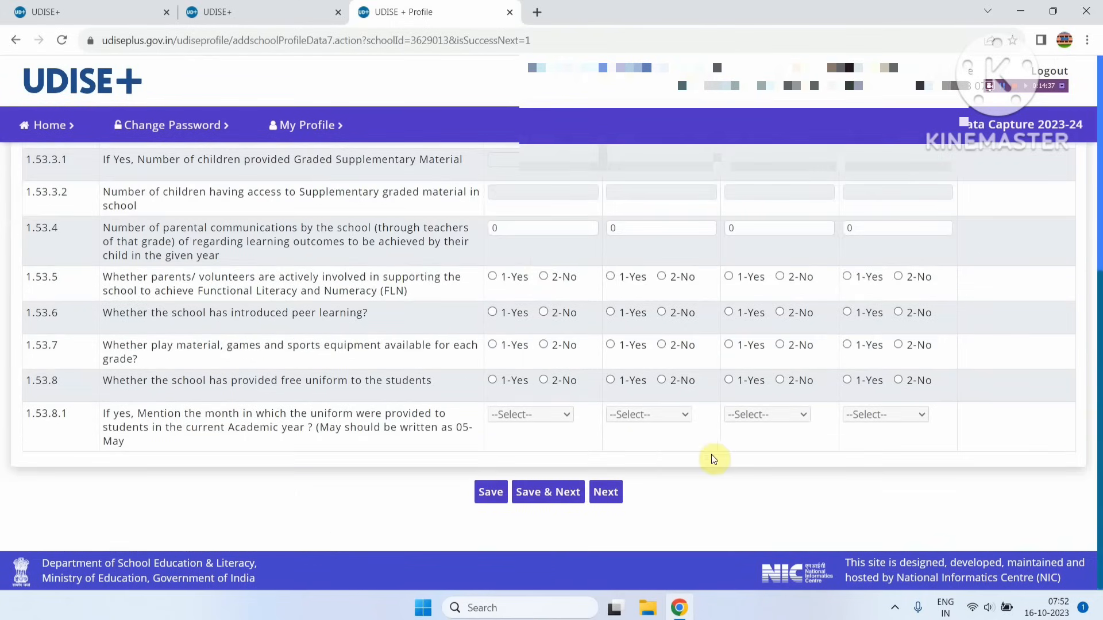
left_click(615, 489)
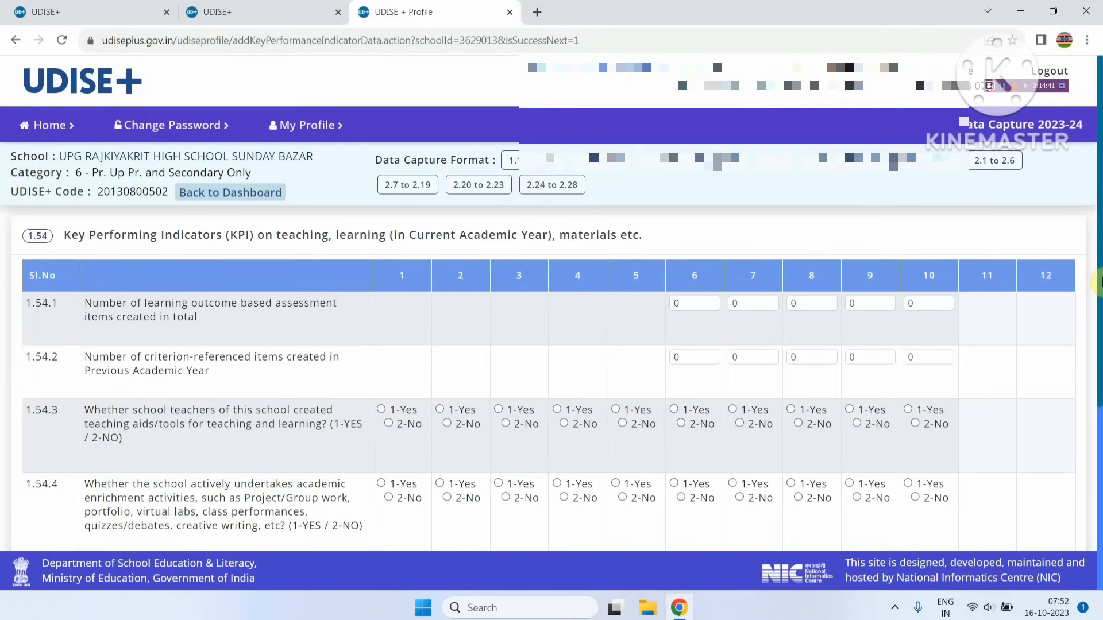
left_click_drag(1098, 280, 1080, 477)
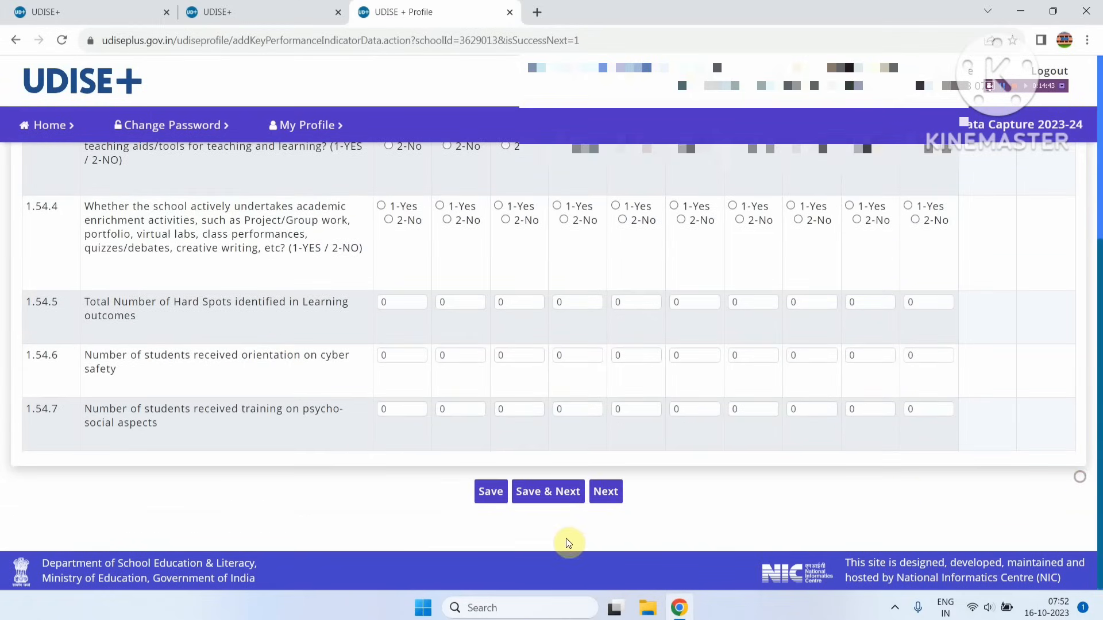
left_click(616, 494)
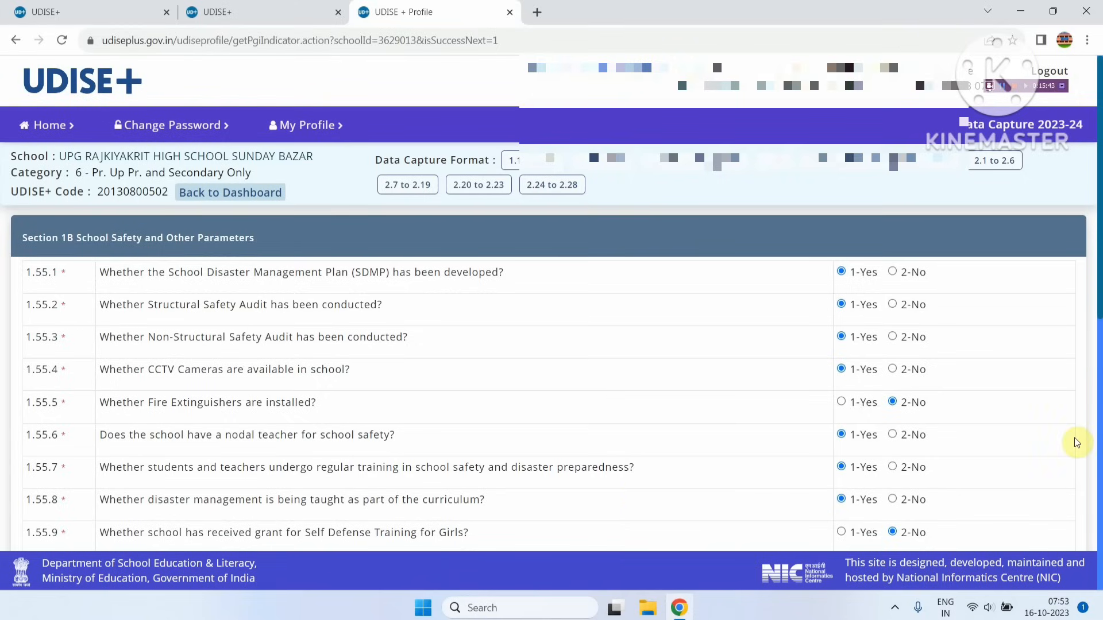
Review the Section 1B School Safety form and examine items 1.55.17 on the Youth Club and 1.55.20 on SSSA self-certification
scroll(1100, 371, "down", 8)
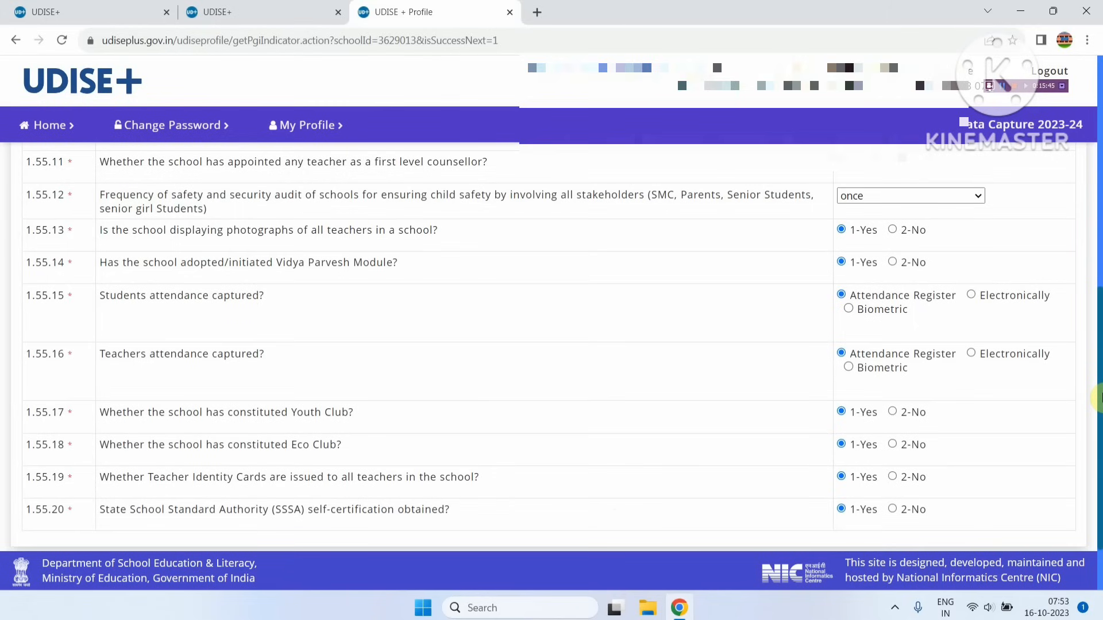
scroll(1099, 252, "up", 8)
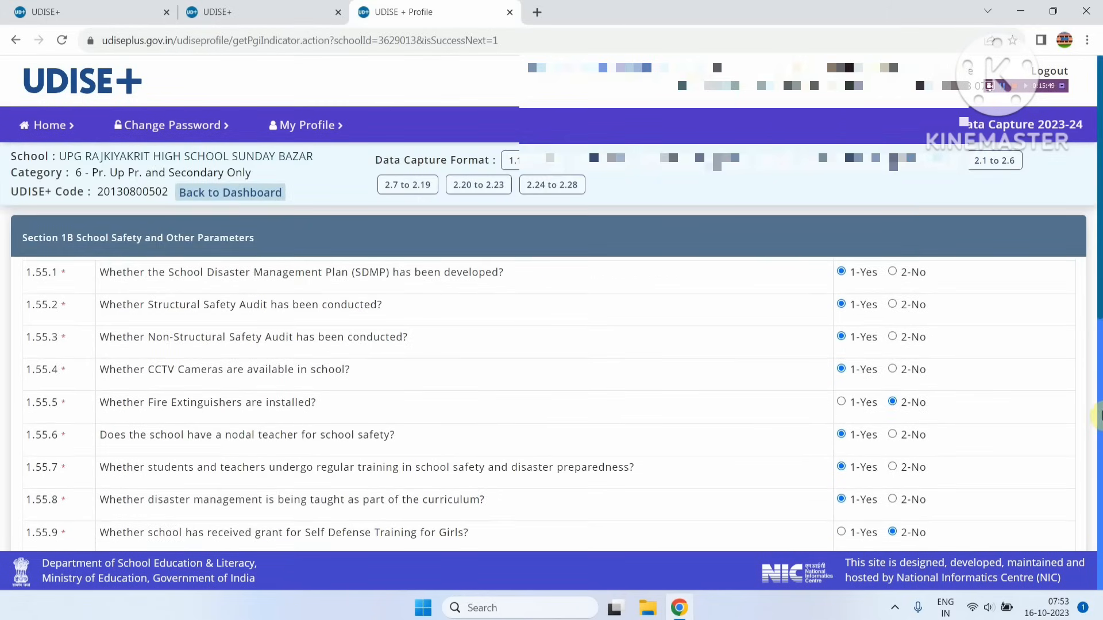
scroll(1099, 406, "down", 8)
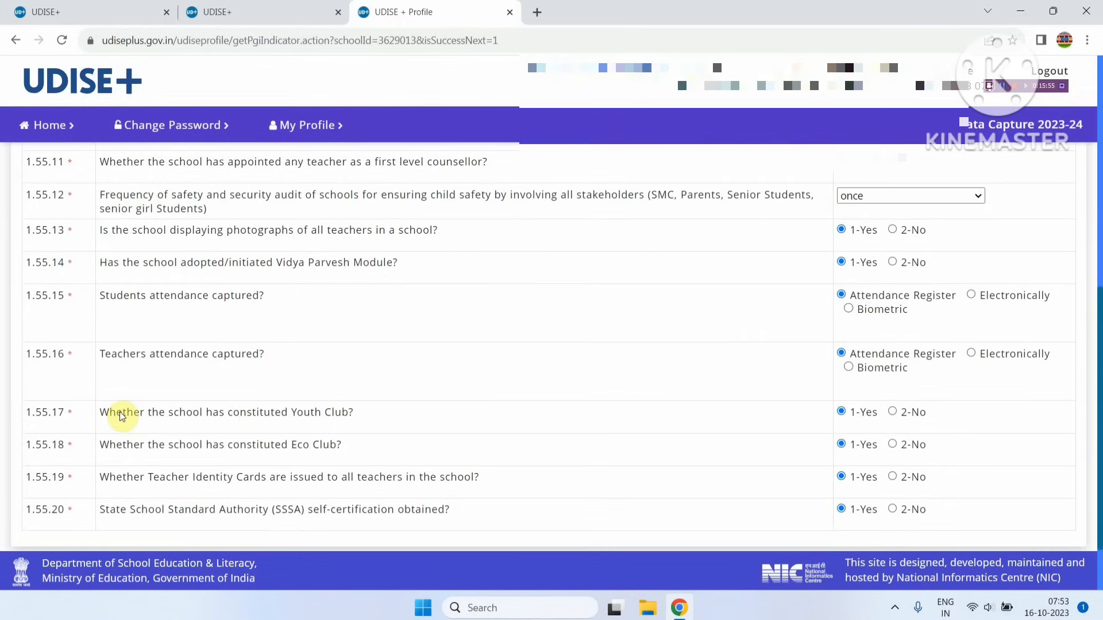
left_click_drag(120, 412, 313, 430)
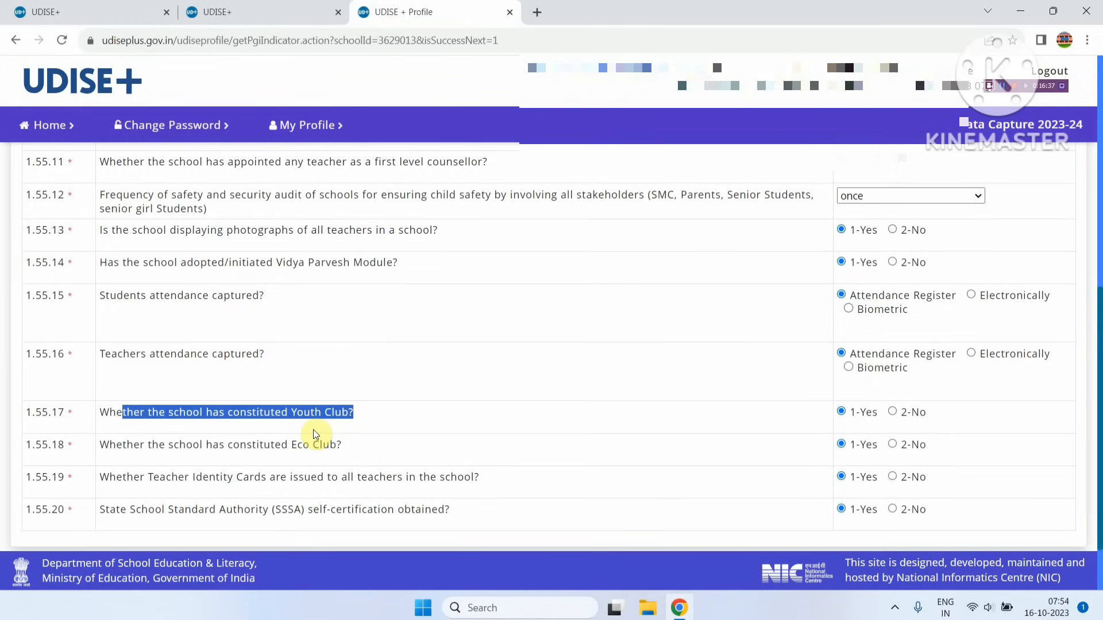
left_click_drag(112, 510, 188, 526)
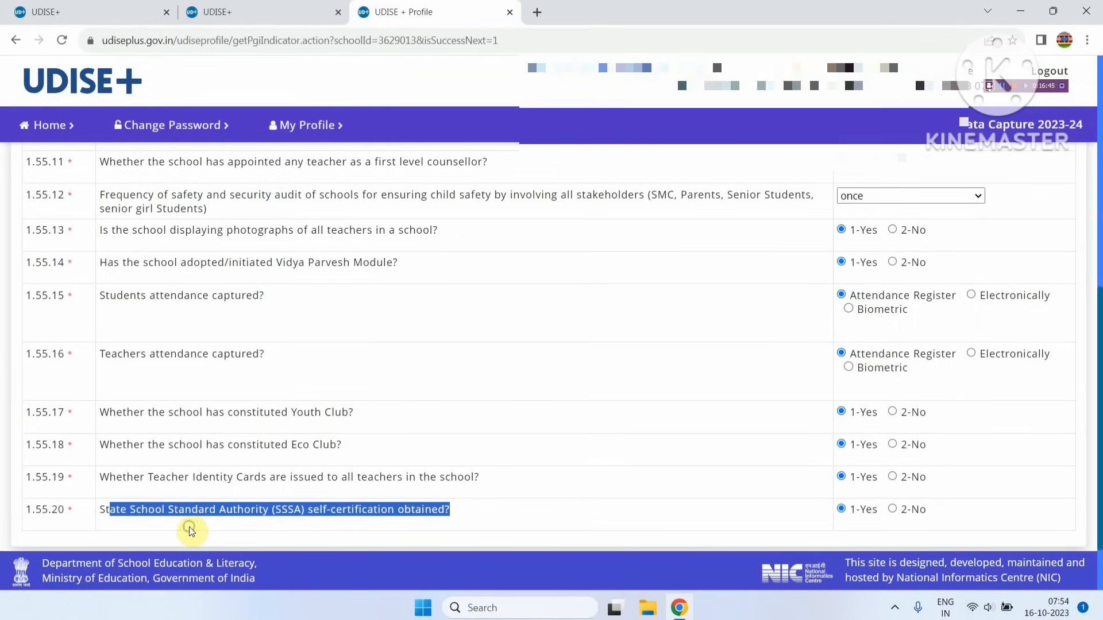
left_click(445, 509)
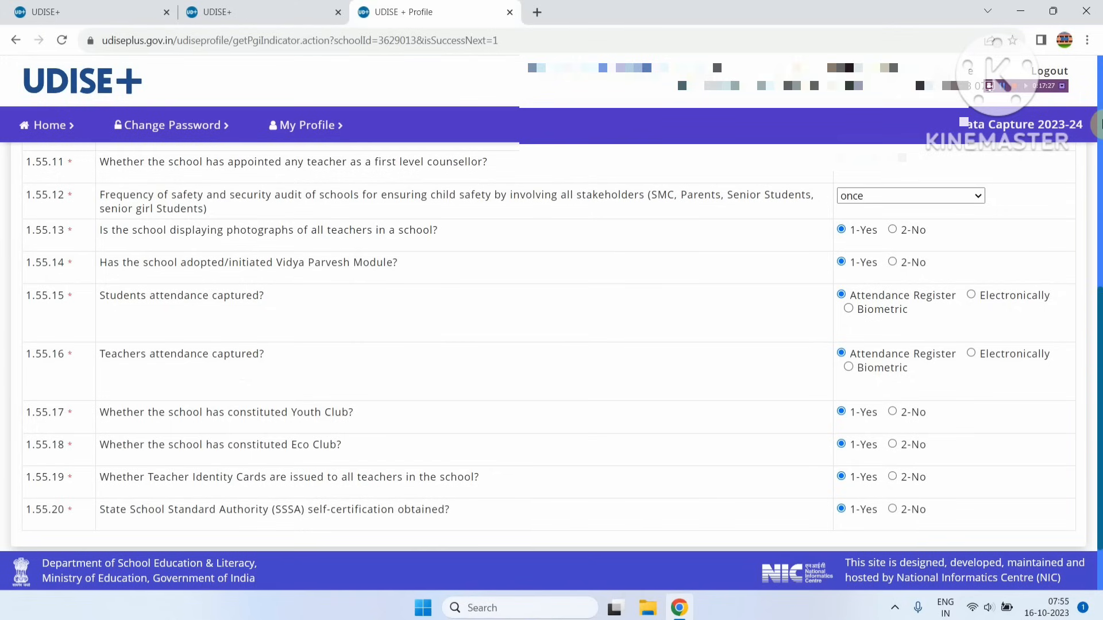
Recheck the Section 1B safety items from 1.55.1 through 1.55.20
left_click(1099, 221)
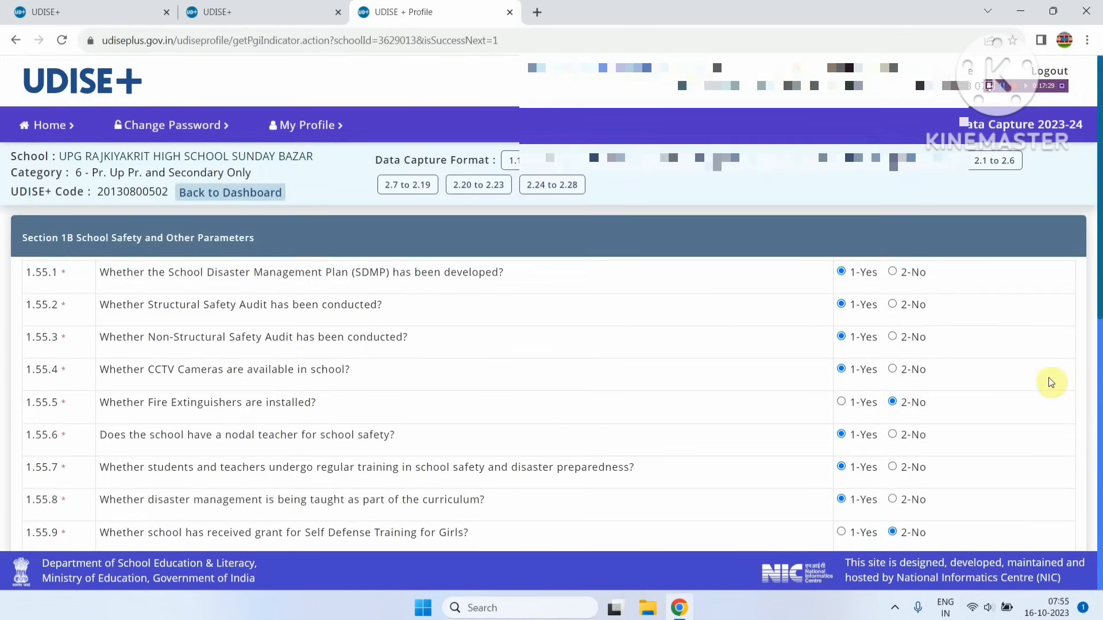
left_click(1098, 353)
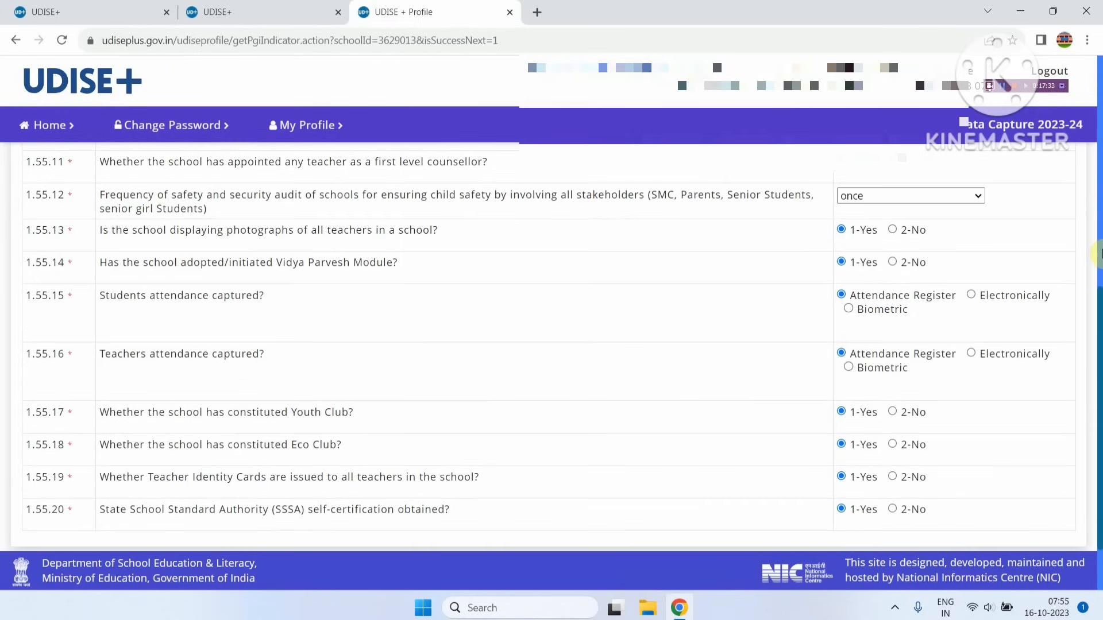
left_click(1099, 253)
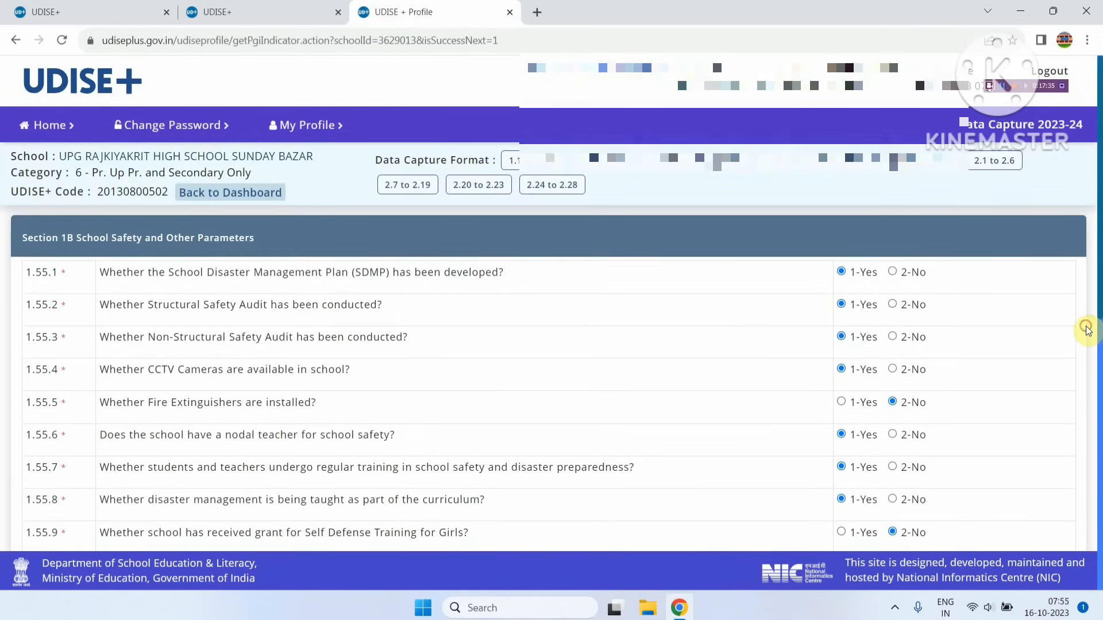
left_click(1098, 348)
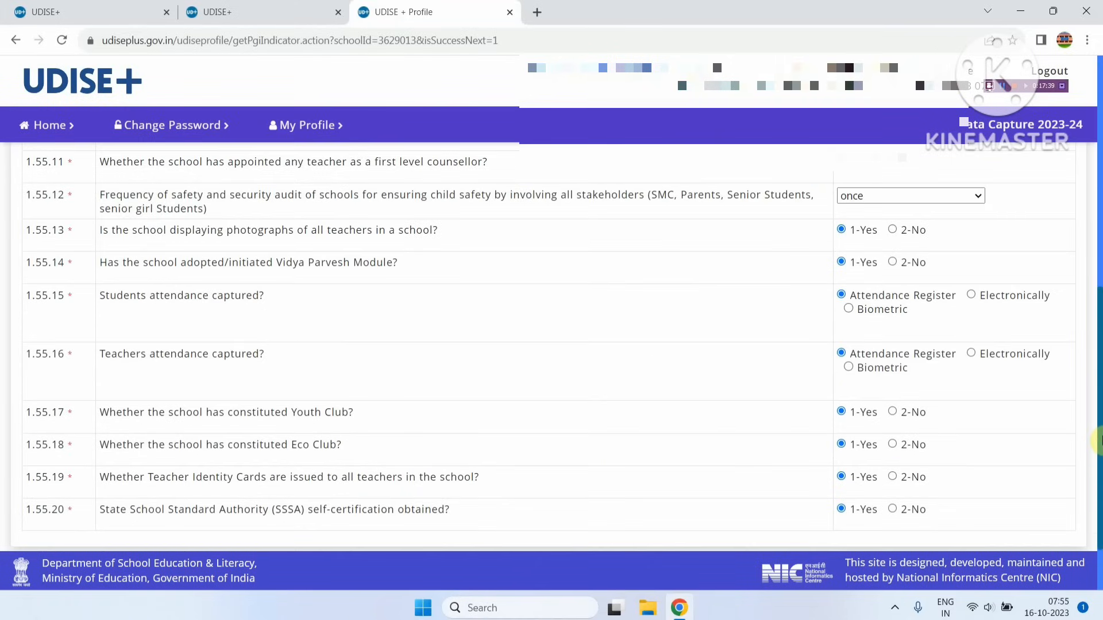
scroll(1098, 439, "down", 2)
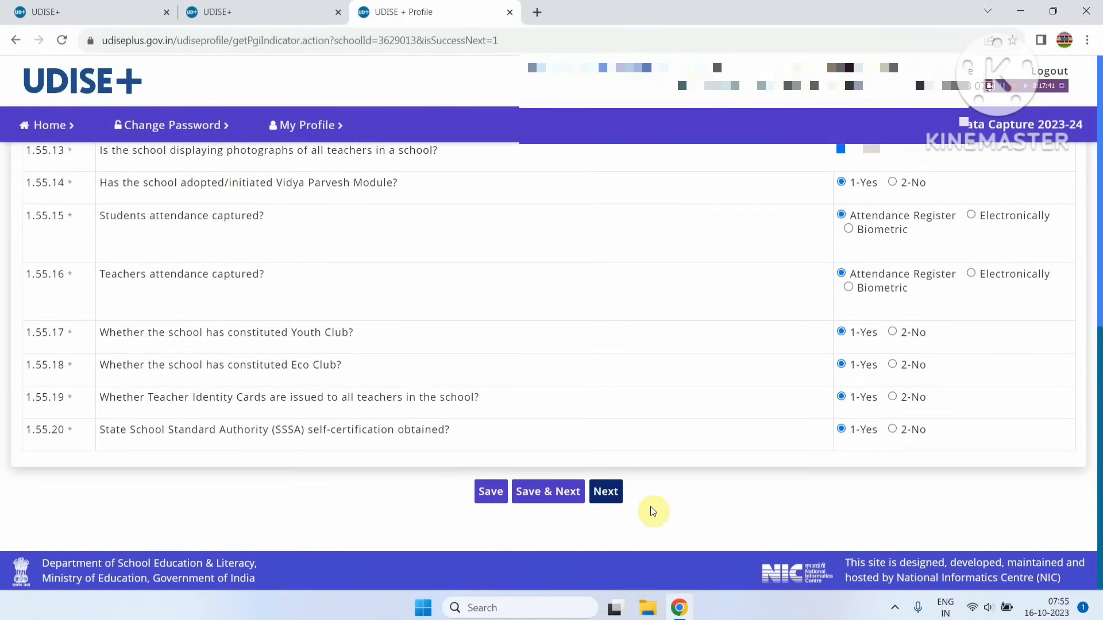
Proceed to Section 1C Receipts and Expenditure, look through items 1.56 to 1.59, and continue to Section 2 (2.1 to 2.6) without saving
left_click(614, 492)
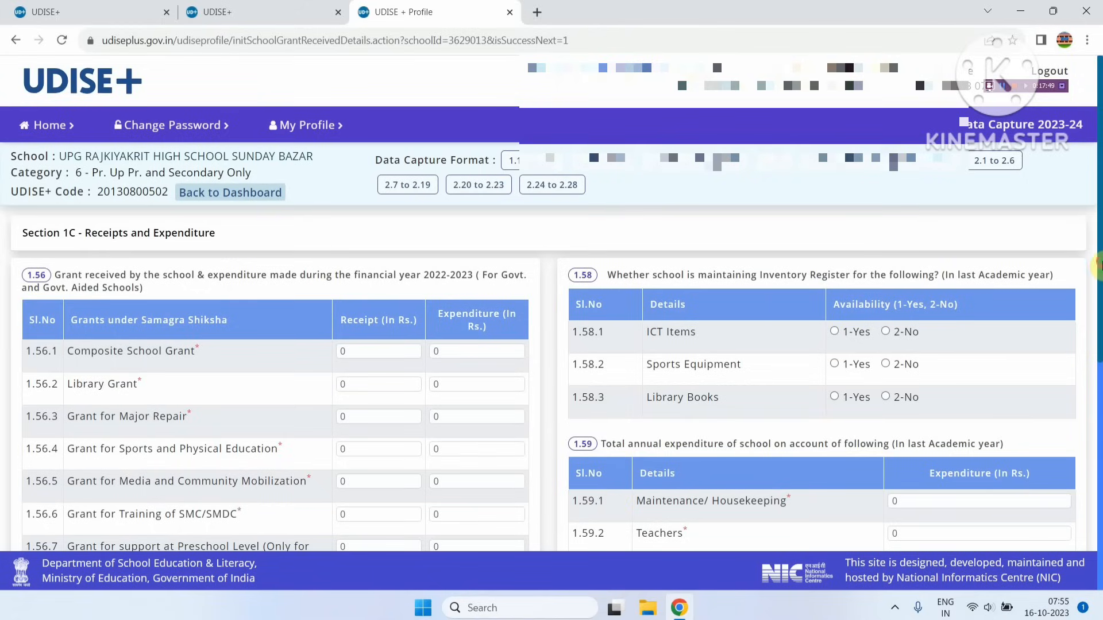
left_click_drag(1099, 265, 1092, 537)
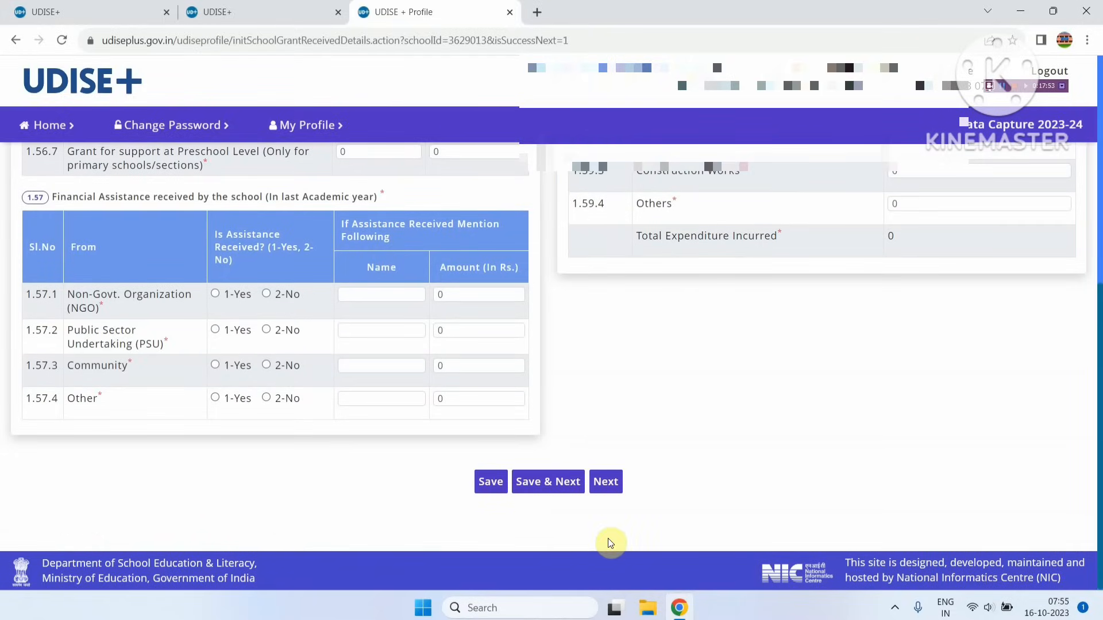
left_click(604, 490)
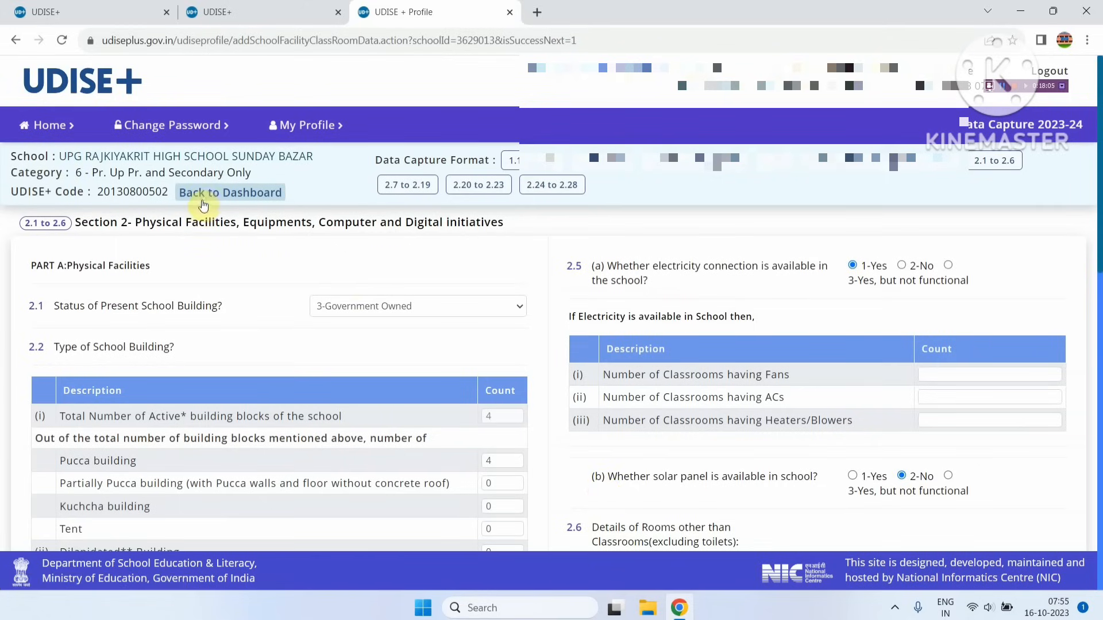
Return to the home page through the dashboard, reopen Profile & Facility, and view its list of Section 1 and Section 2 forms
left_click(204, 194)
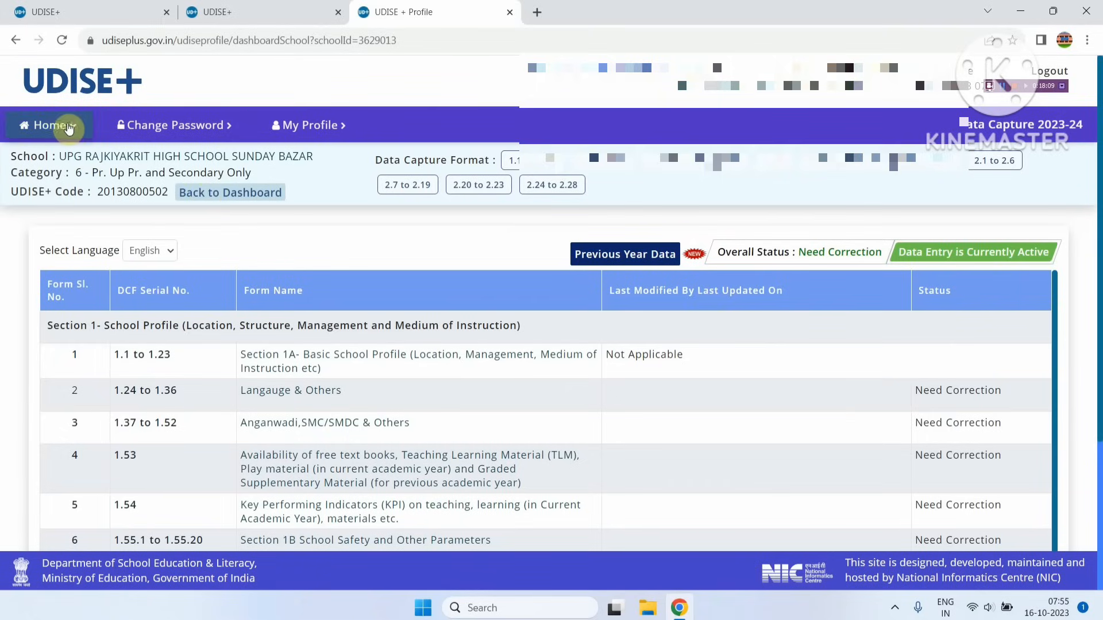
left_click(58, 128)
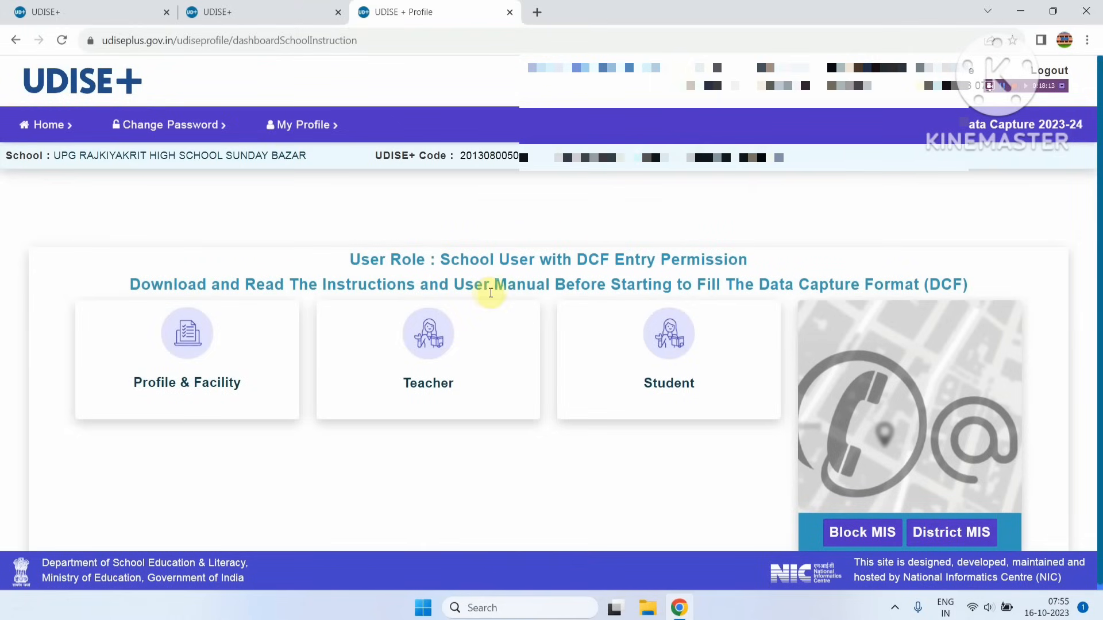
left_click(212, 367)
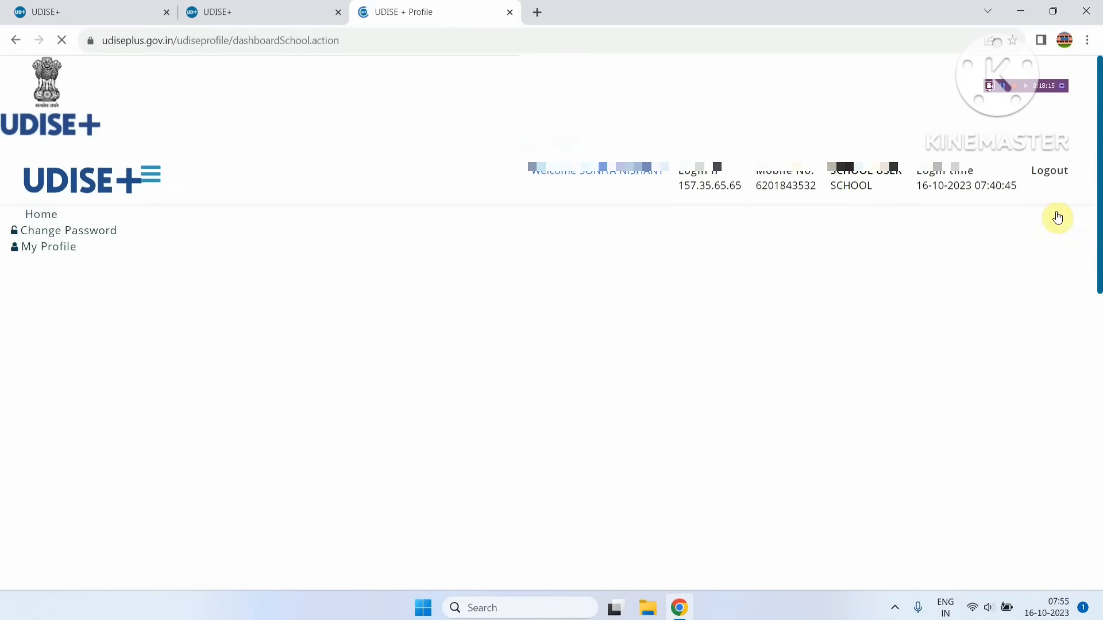
scroll(1090, 303, "down", 4)
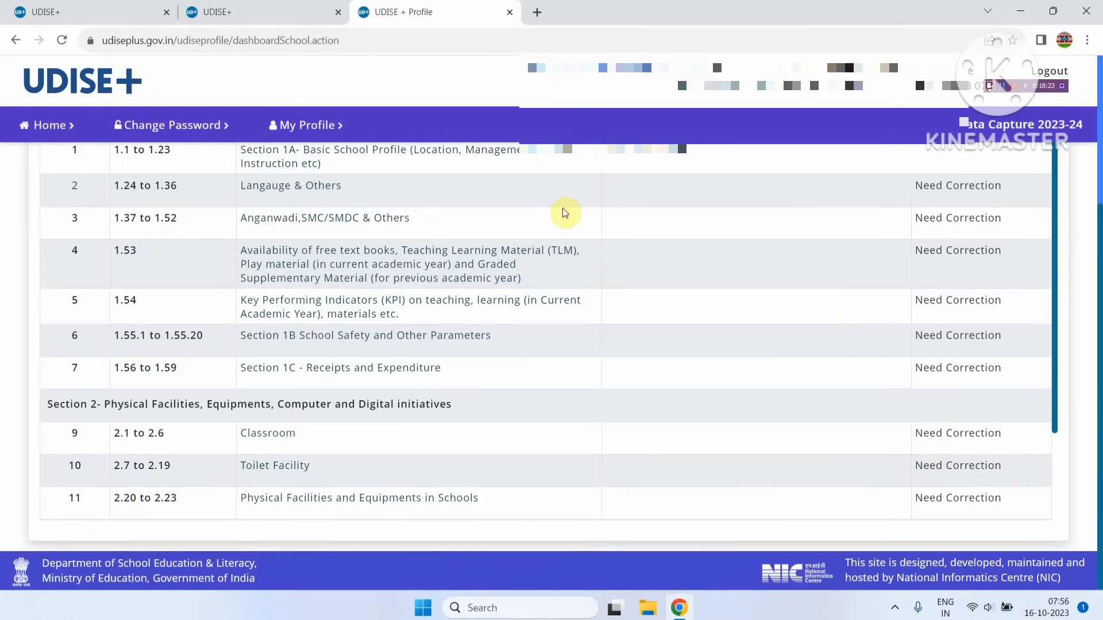
Return to the UDISE+ home page, open the Teacher module, and log in by entering the displayed captcha code
left_click(60, 130)
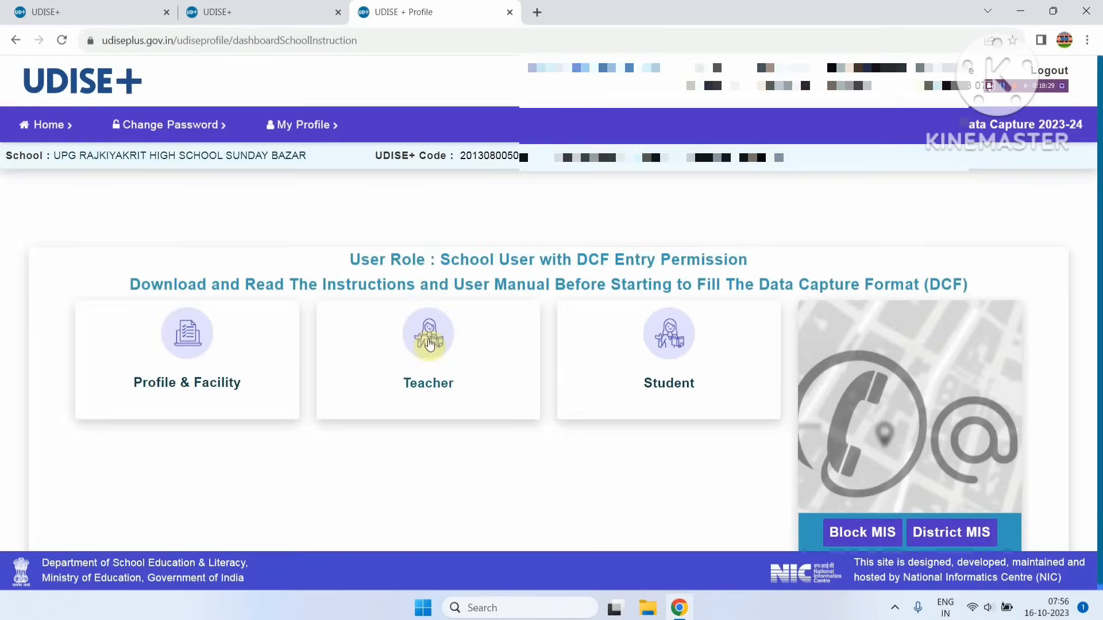
left_click(429, 339)
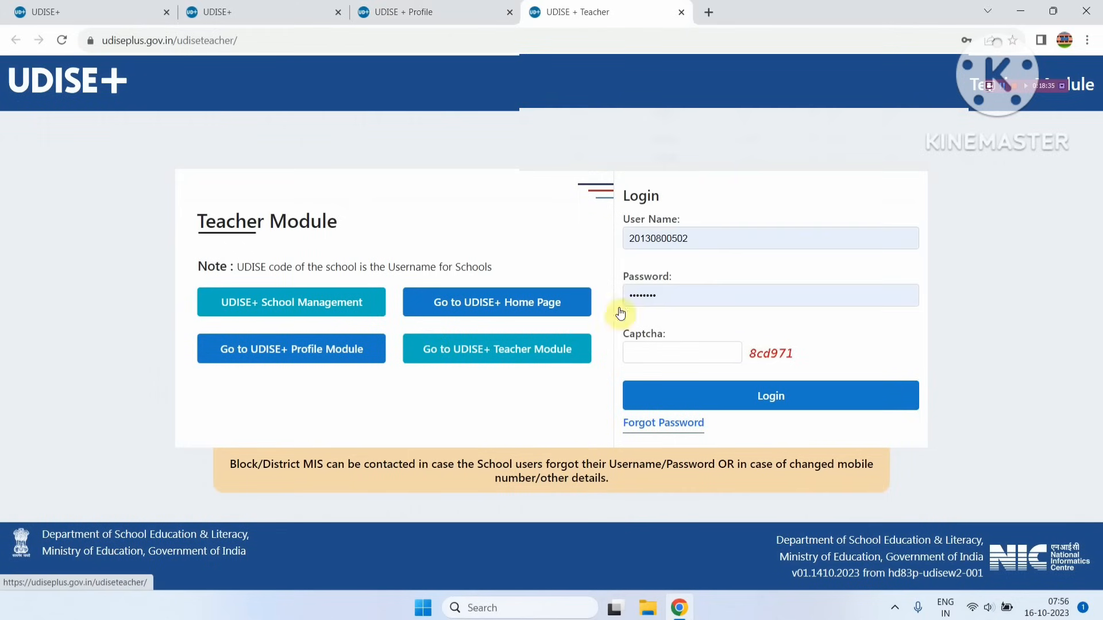
left_click(684, 350)
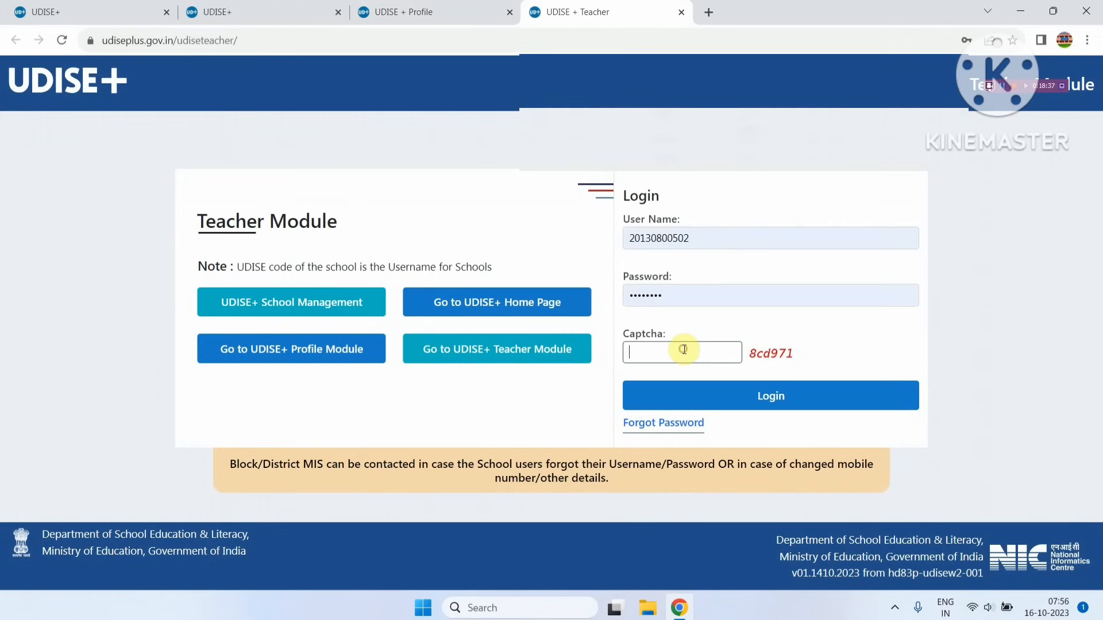
type("8cd971")
left_click(722, 394)
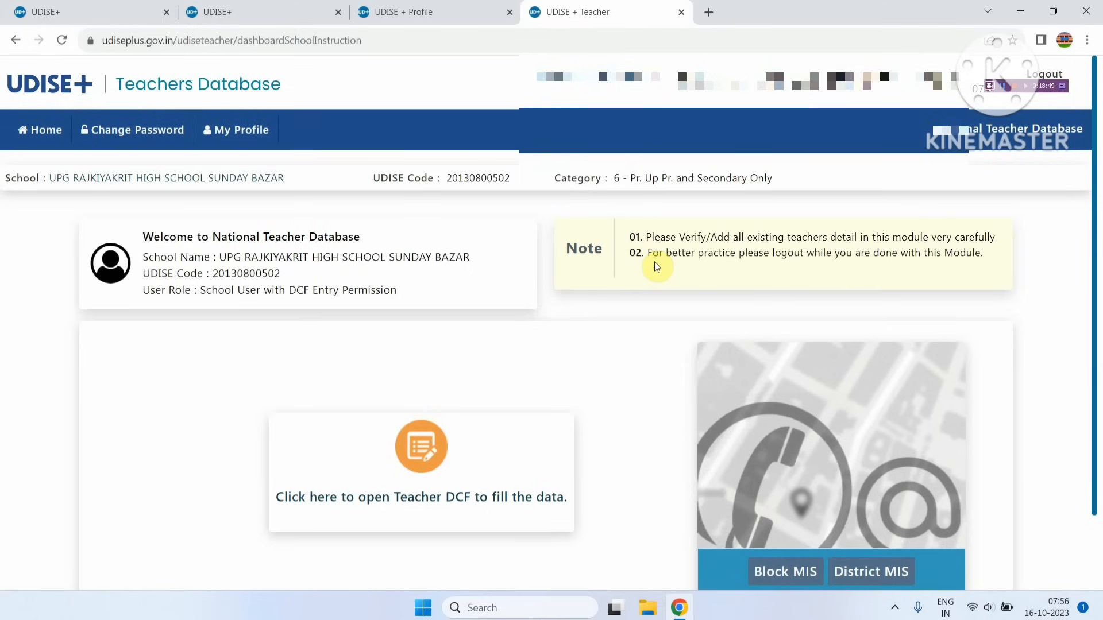
Open the Teacher DCF, review the Teacher Summary Report and the full teaching staff list, and return to the school dashboard
left_click(432, 469)
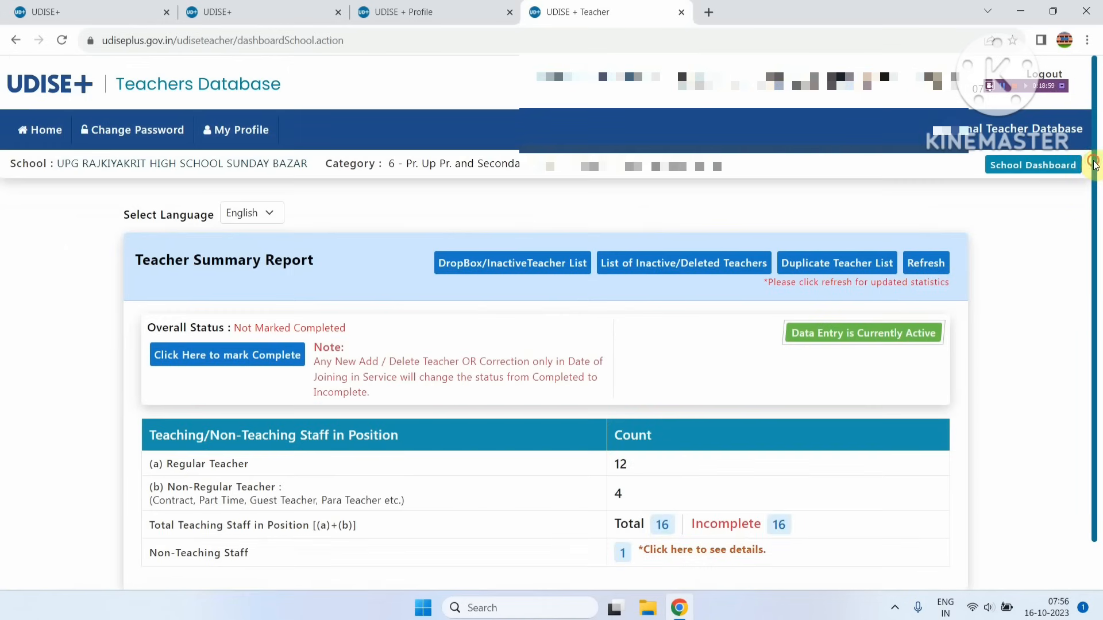
left_click_drag(1094, 165, 1087, 225)
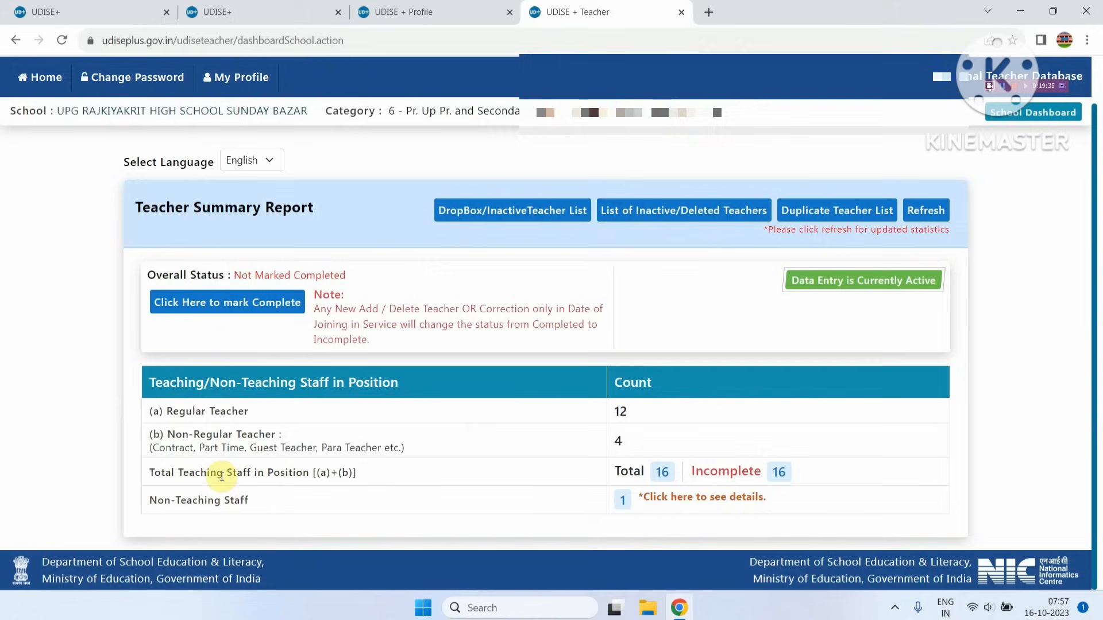
left_click_drag(174, 471, 210, 472)
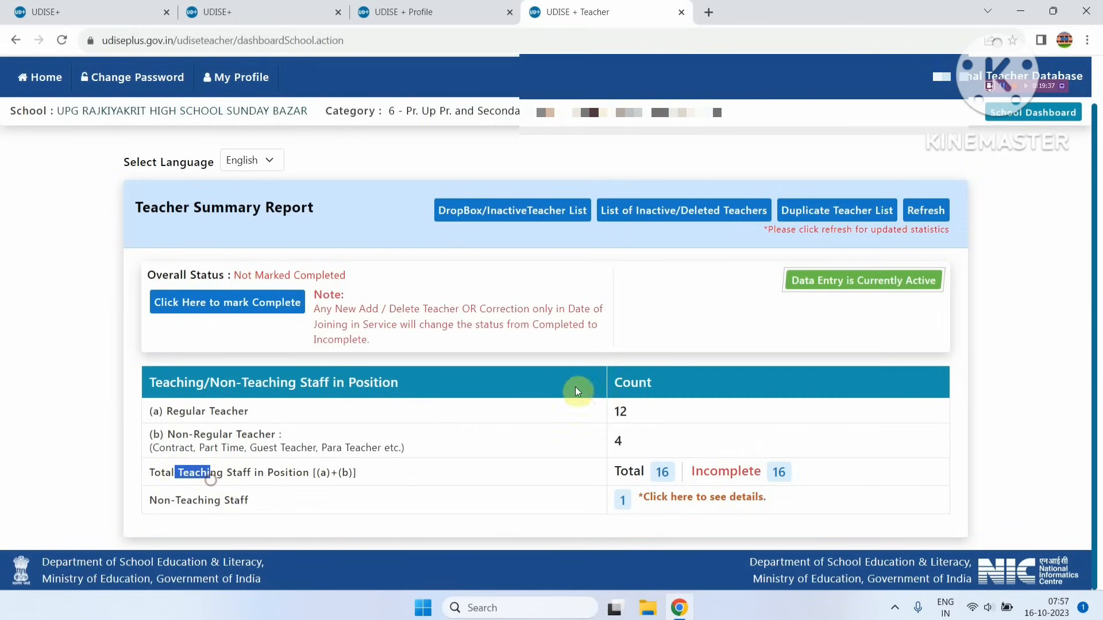
left_click(664, 472)
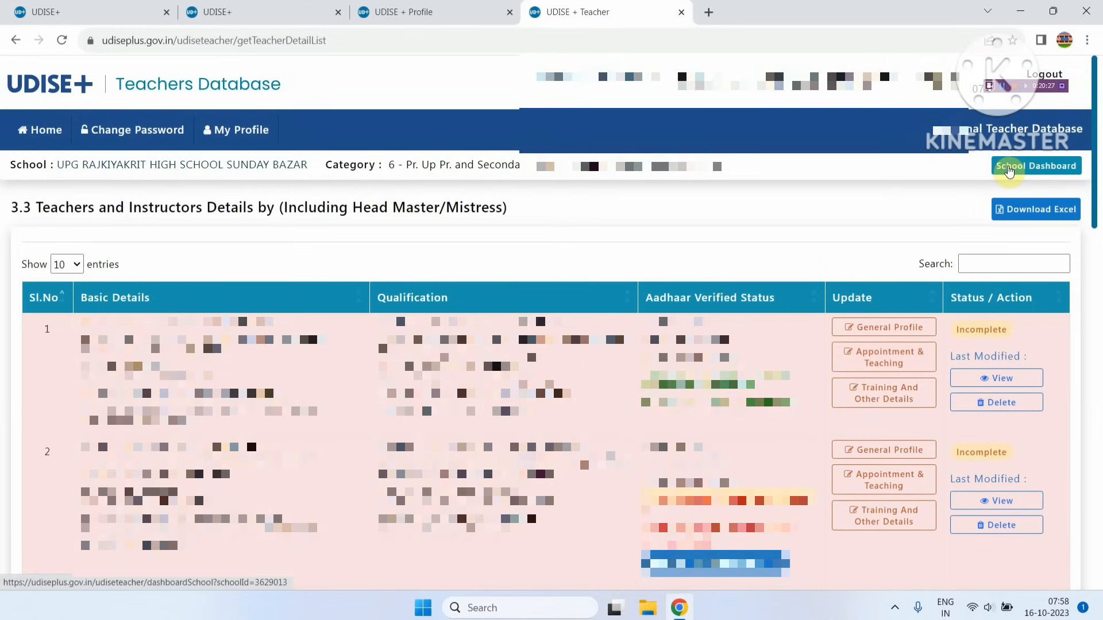
left_click(1009, 171)
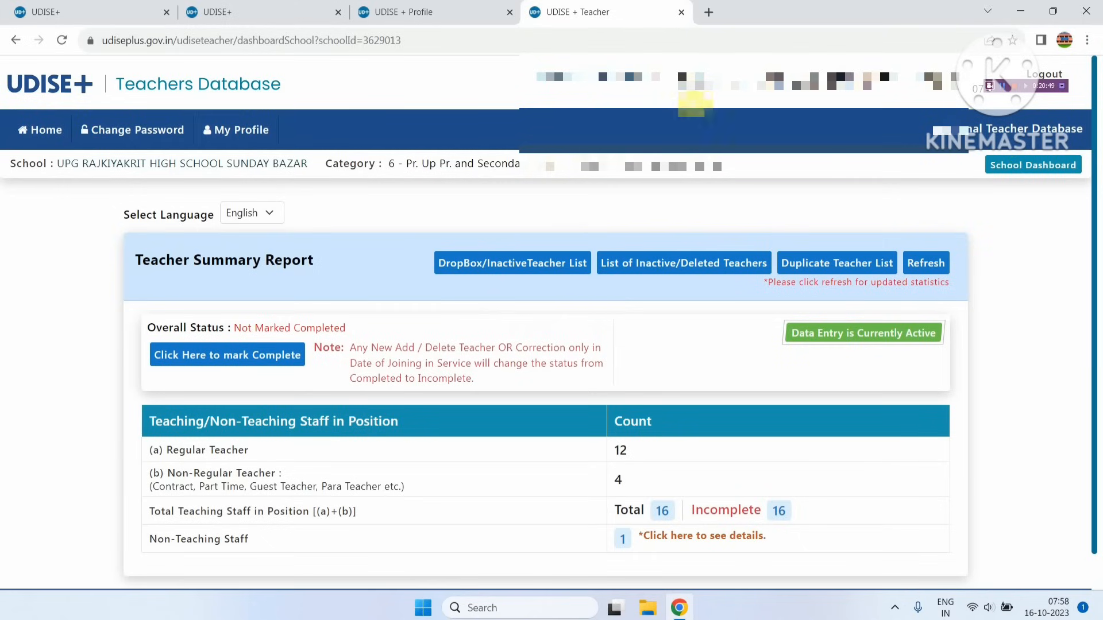
View the School Completion Status form with its remarks, declaration and status update option, and return to the school dashboard
left_click(213, 360)
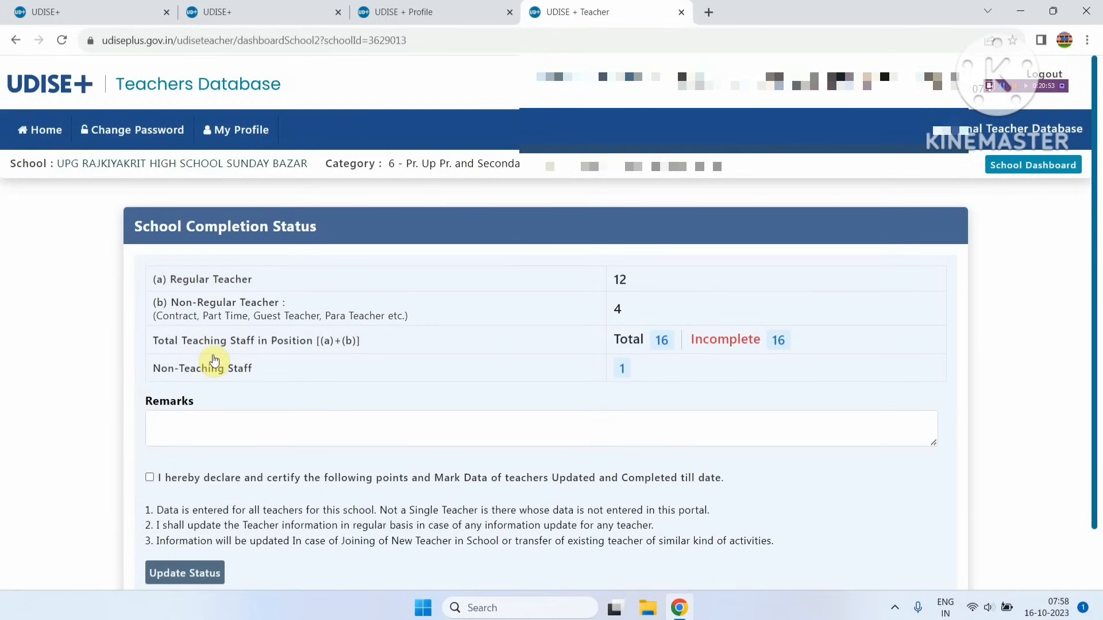
left_click(190, 425)
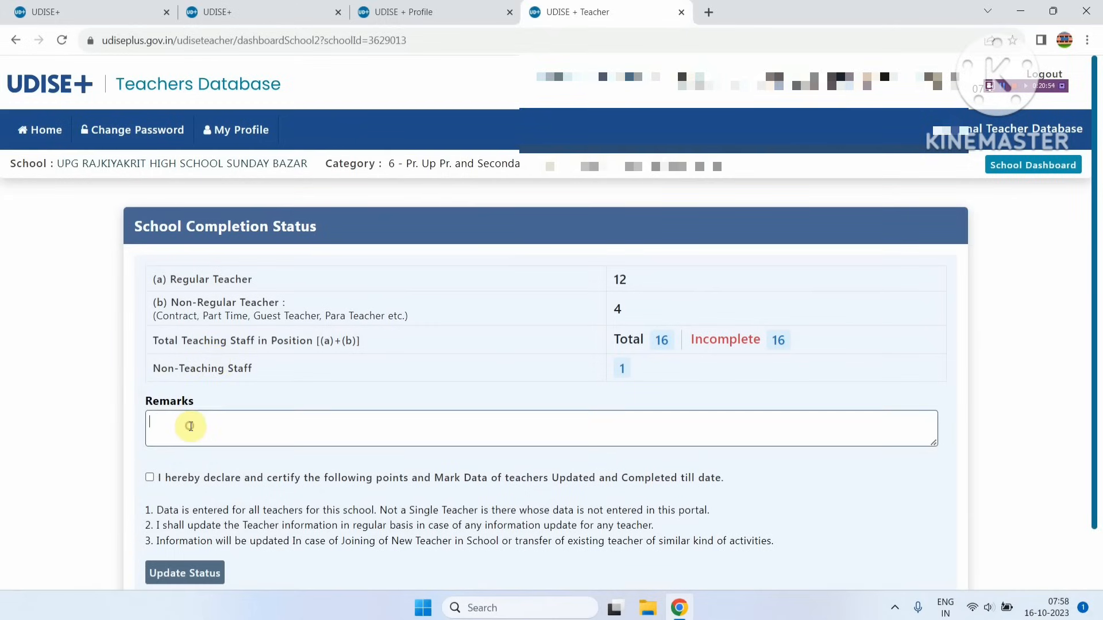
left_click(181, 574)
left_click_drag(91, 312, 1026, 142)
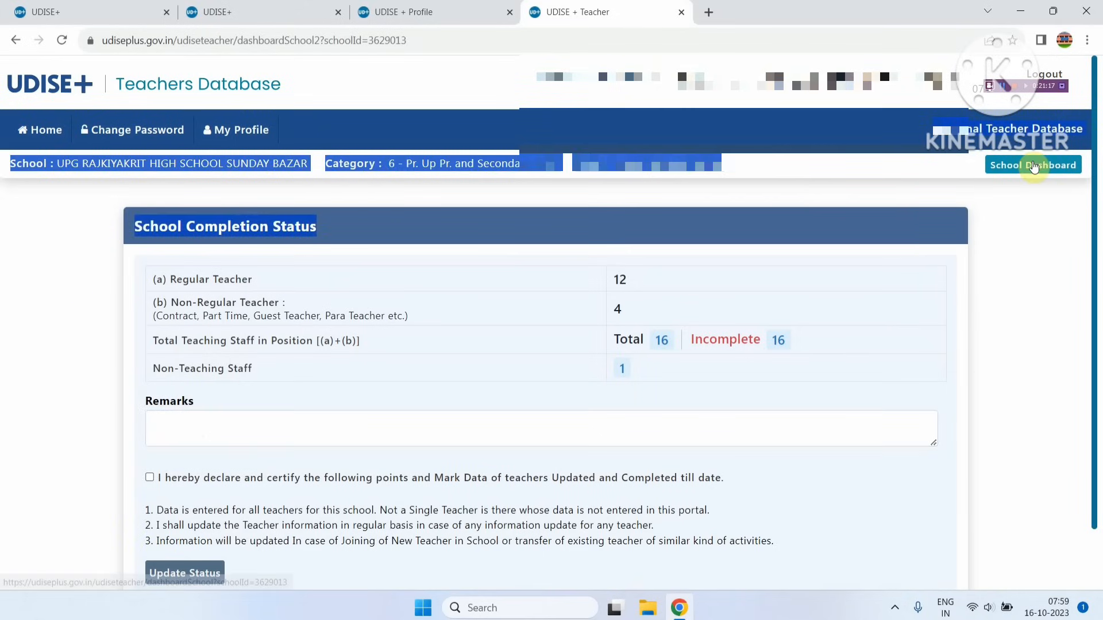
left_click(1033, 166)
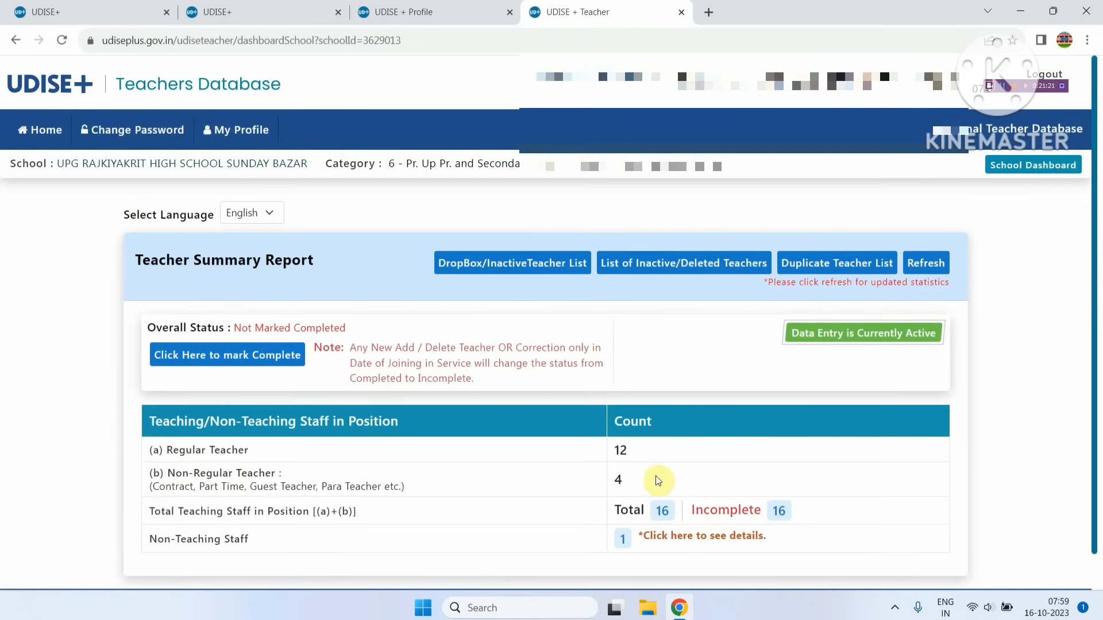
Check the 3.1 non-teaching staff counts without saving, then return through the school dashboard to the UDISE+ Profile home page
left_click(623, 539)
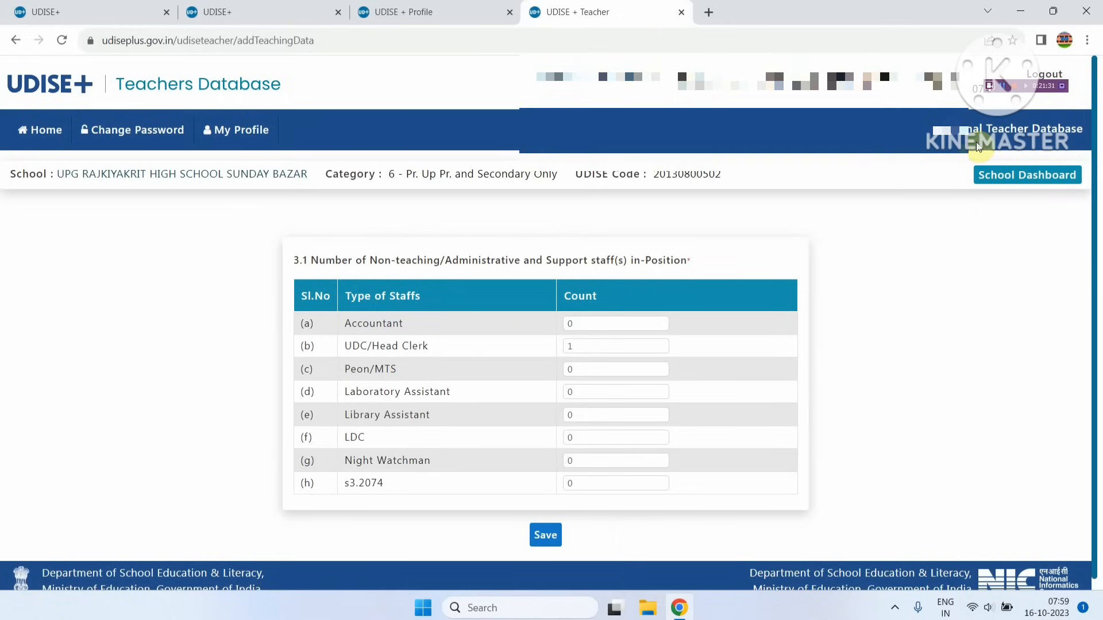
left_click(999, 178)
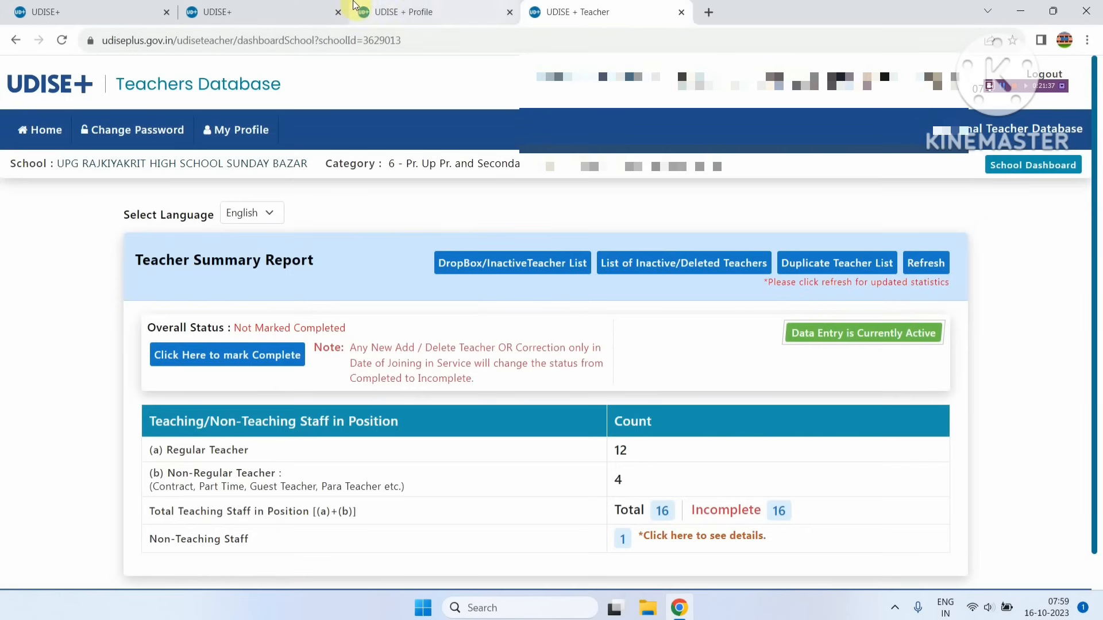
left_click(411, 8)
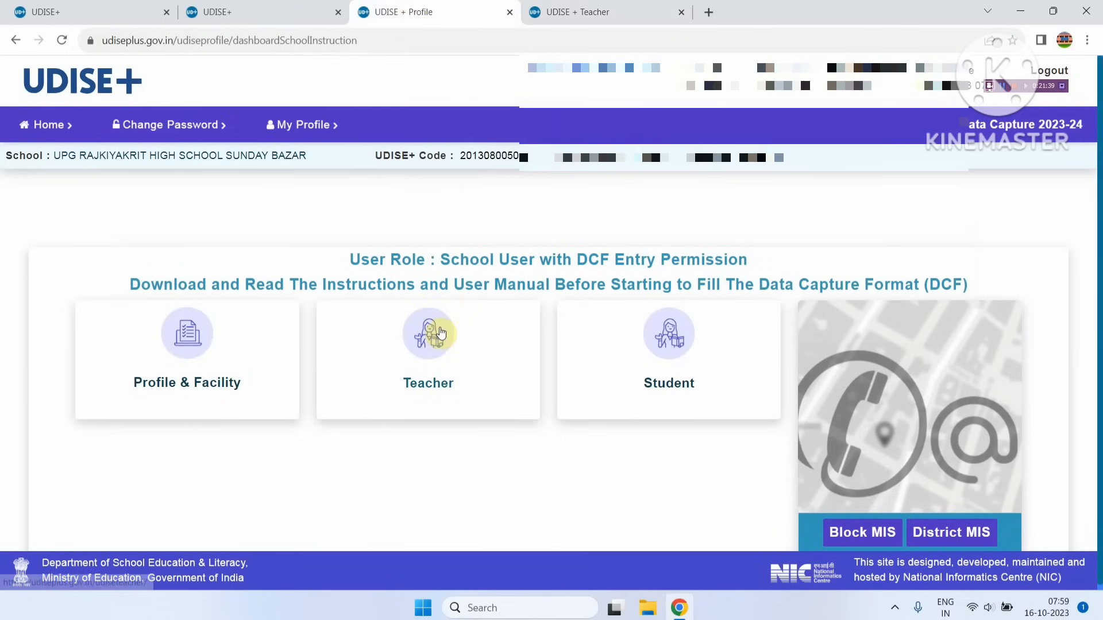